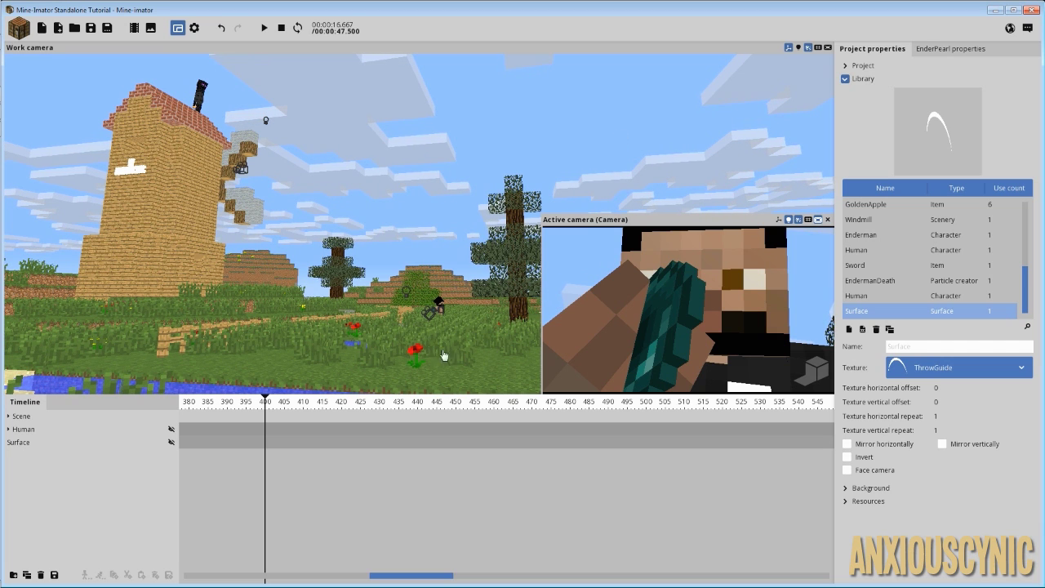
Play back the existing throwing animation from frame 400 and stop the preview
key(space)
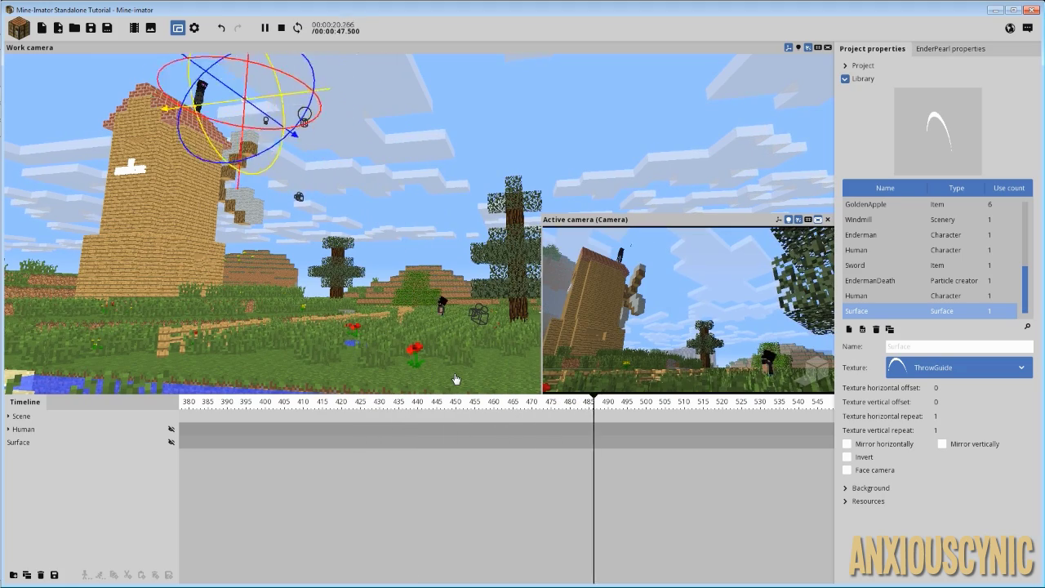
key(space)
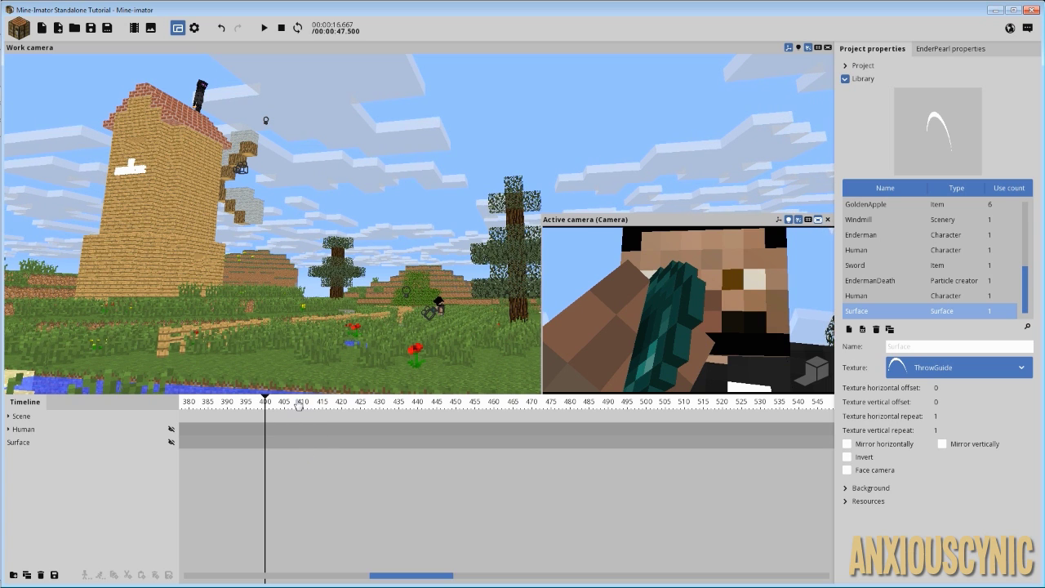
Hide the Scene timeline, unhide the Human timeline, and close the secondary camera view
click(172, 417)
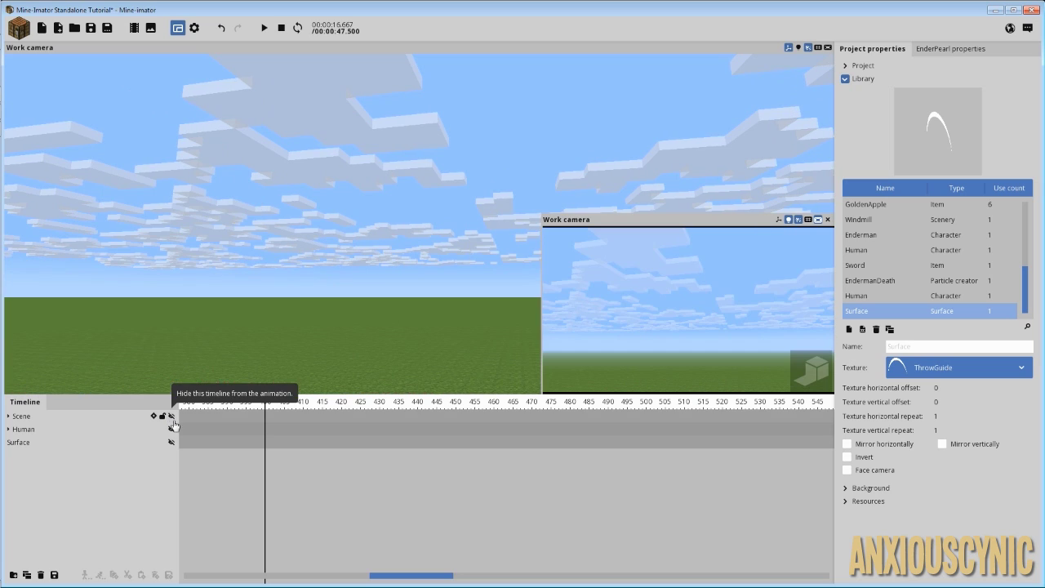
click(171, 429)
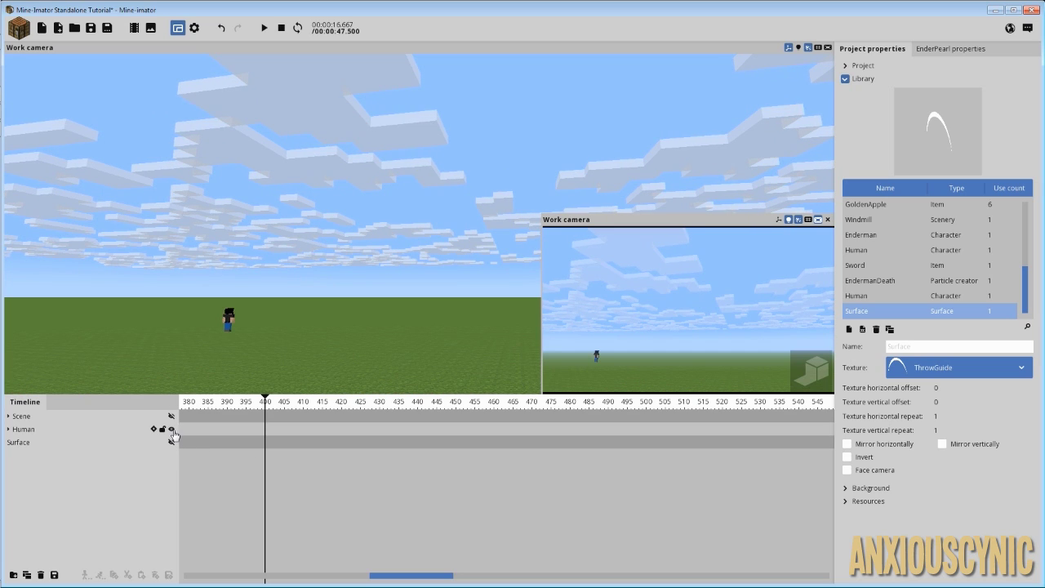
click(827, 219)
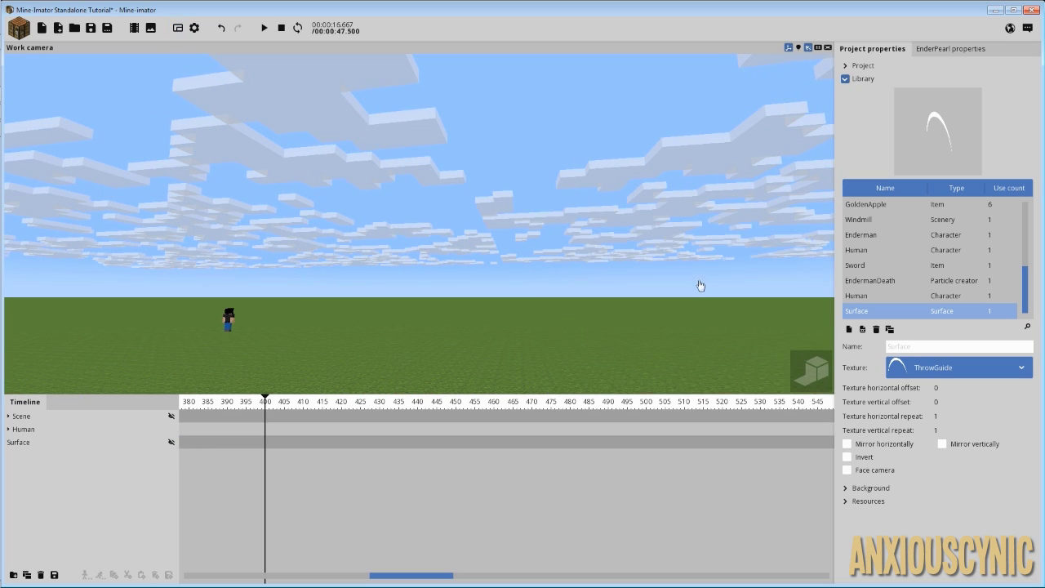
right_drag(321, 309, 320, 309)
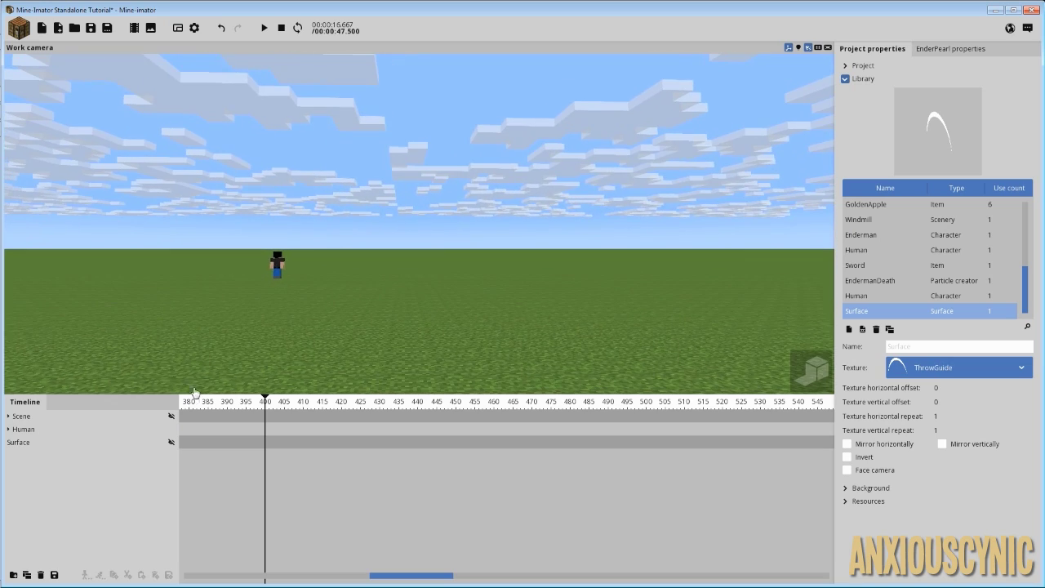
Create an egg as a 3D item from the Minecraft item sheet
click(120, 431)
drag(273, 315, 273, 315)
scroll(273, 315, up, 5)
right_drag(431, 253, 431, 254)
drag(430, 253, 431, 253)
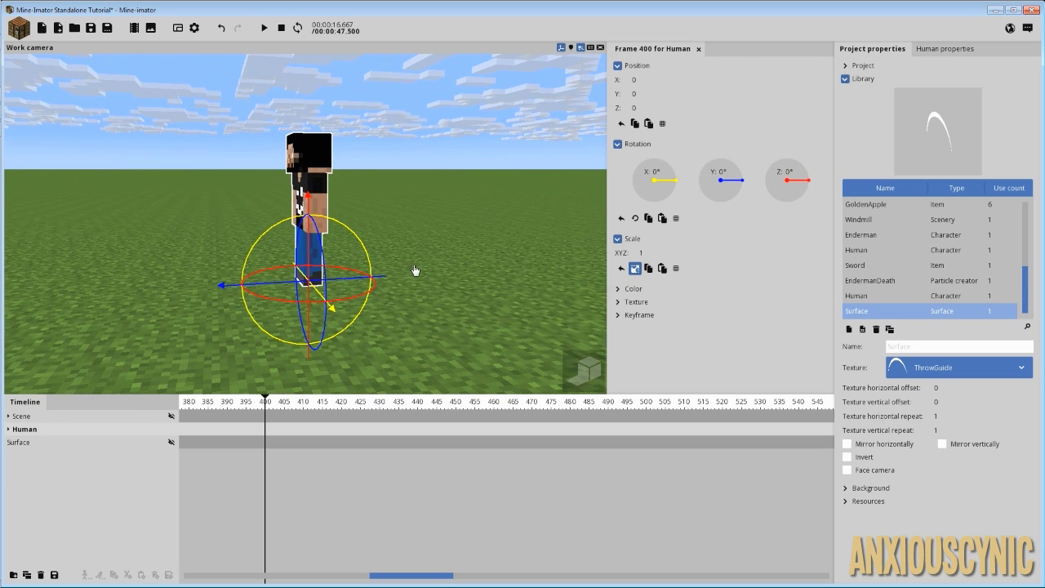
click(23, 31)
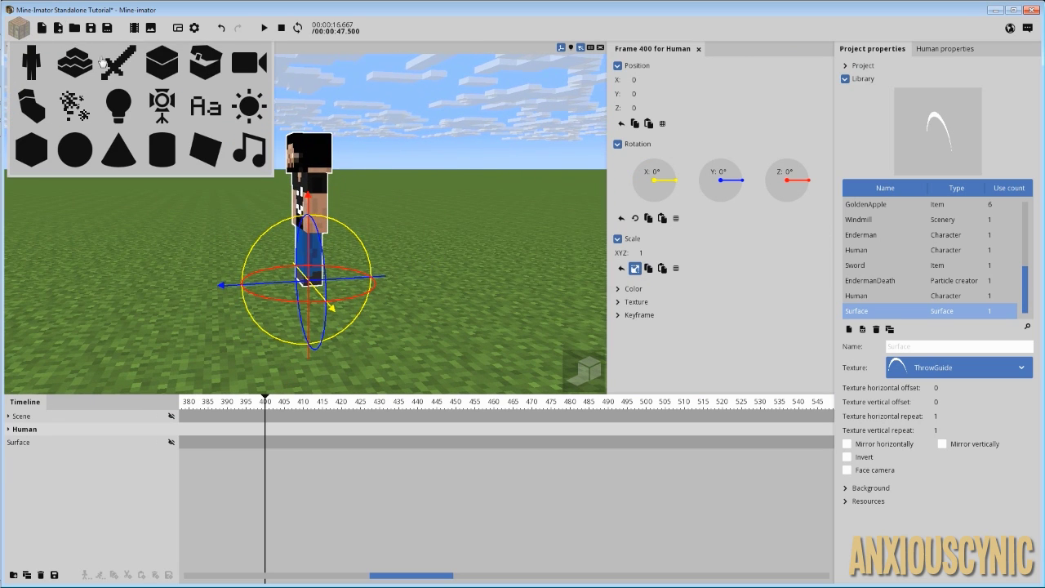
click(118, 63)
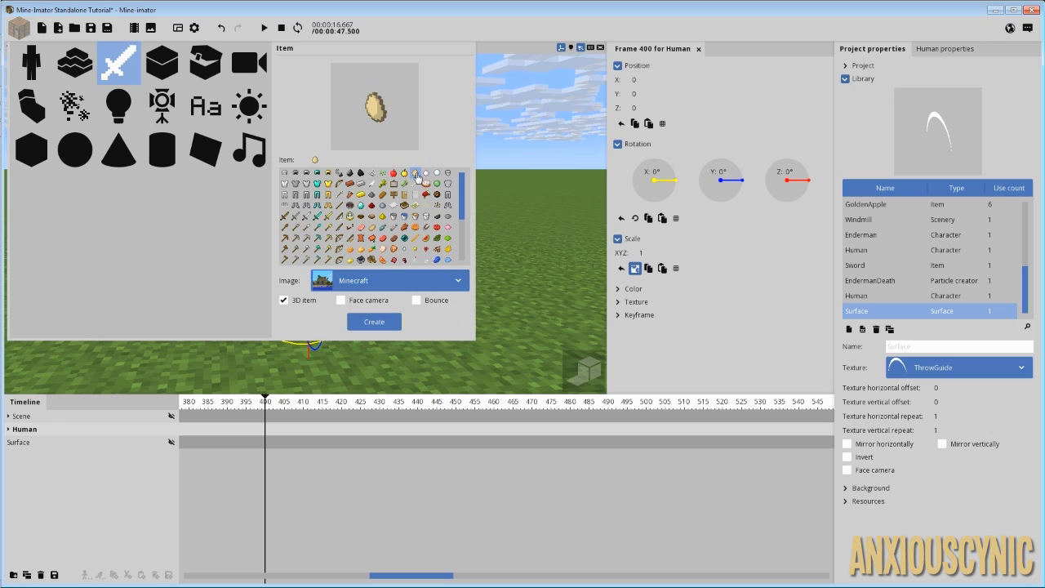
click(381, 323)
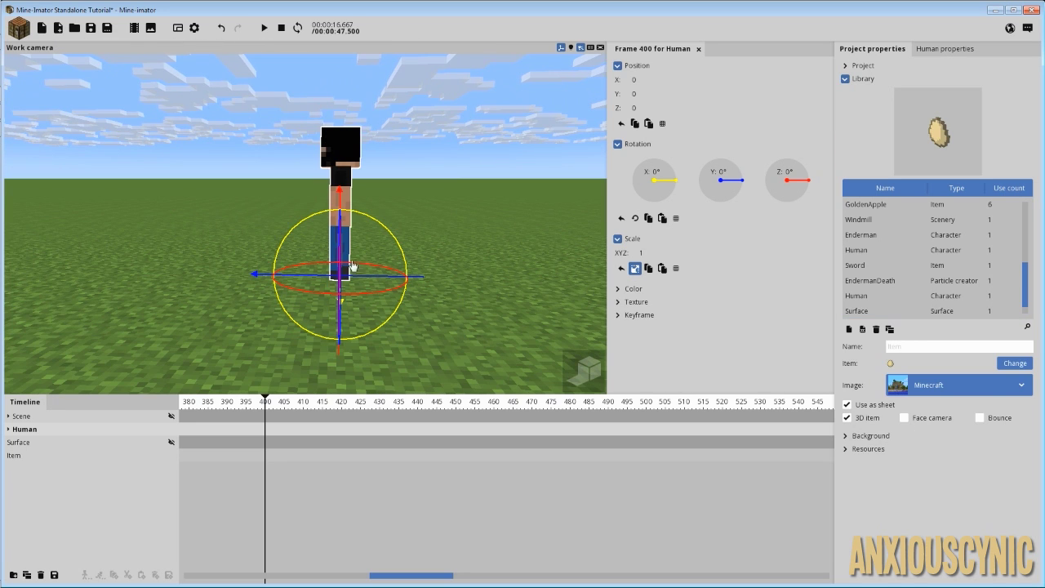
Move the egg item in front of the character to a Y position of about 16 and set its Z rotation to 90°
drag(342, 218, 343, 174)
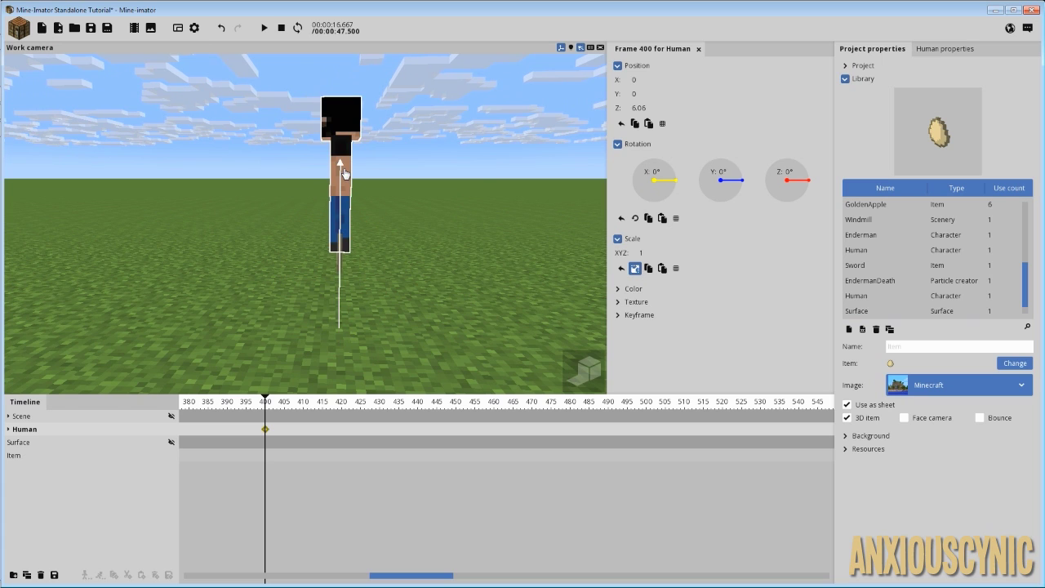
right_click(642, 108)
click(71, 457)
click(72, 460)
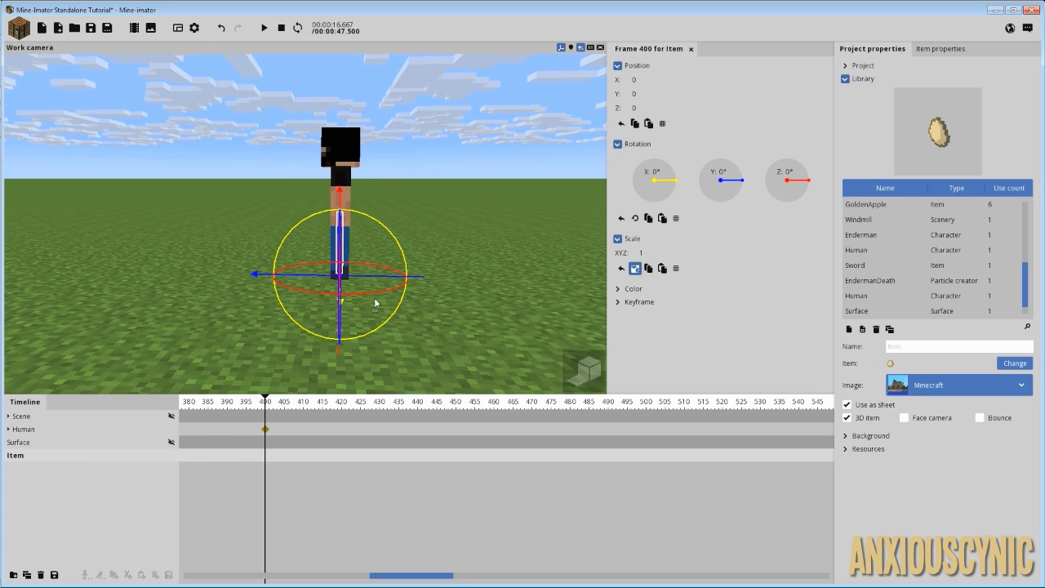
drag(408, 277, 315, 320)
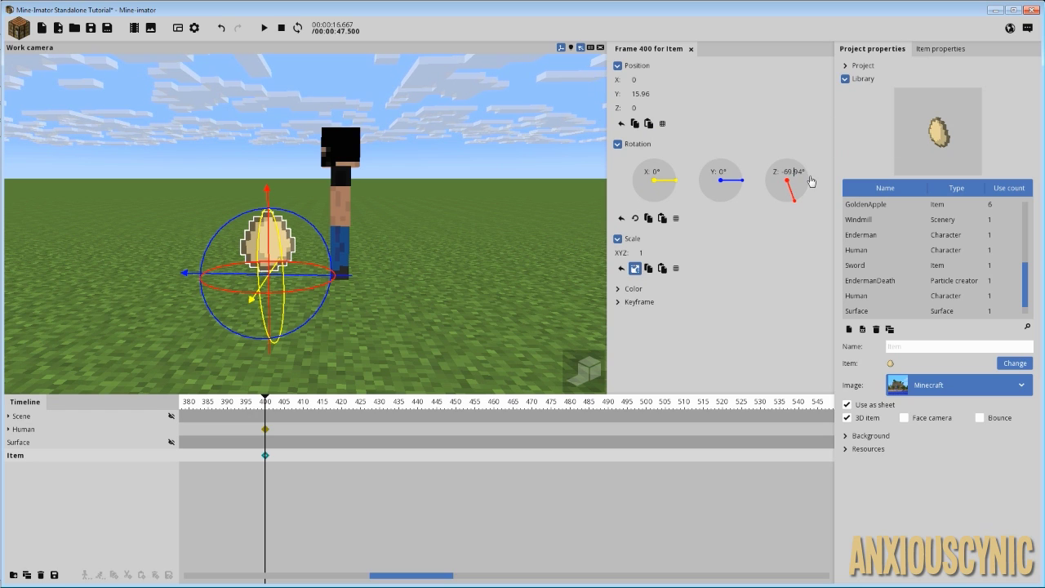
click(811, 181)
text(90)
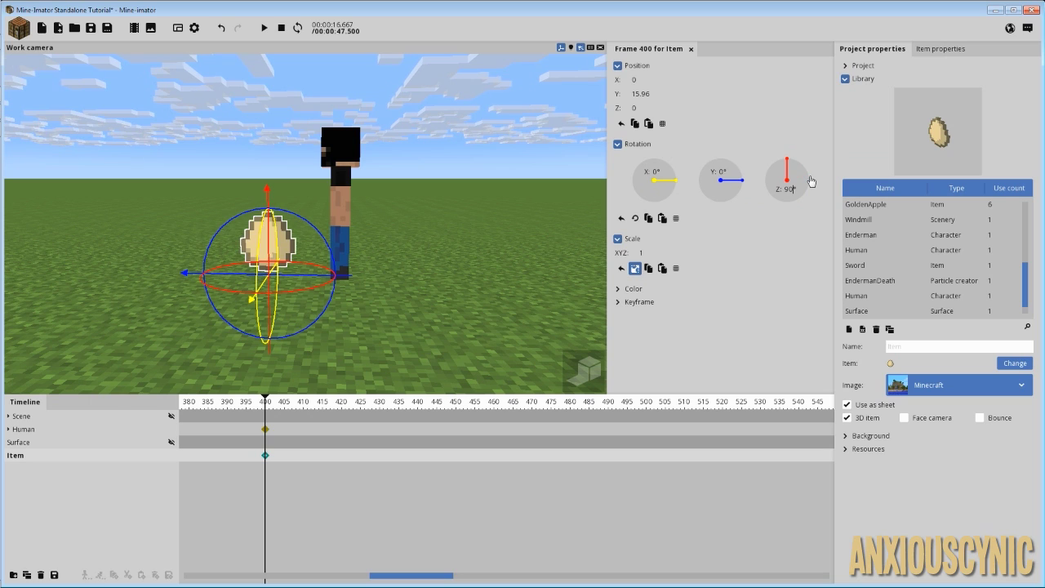
Set the egg item's scale to 0.5 and save the project
drag(423, 212, 465, 204)
right_drag(423, 212, 422, 213)
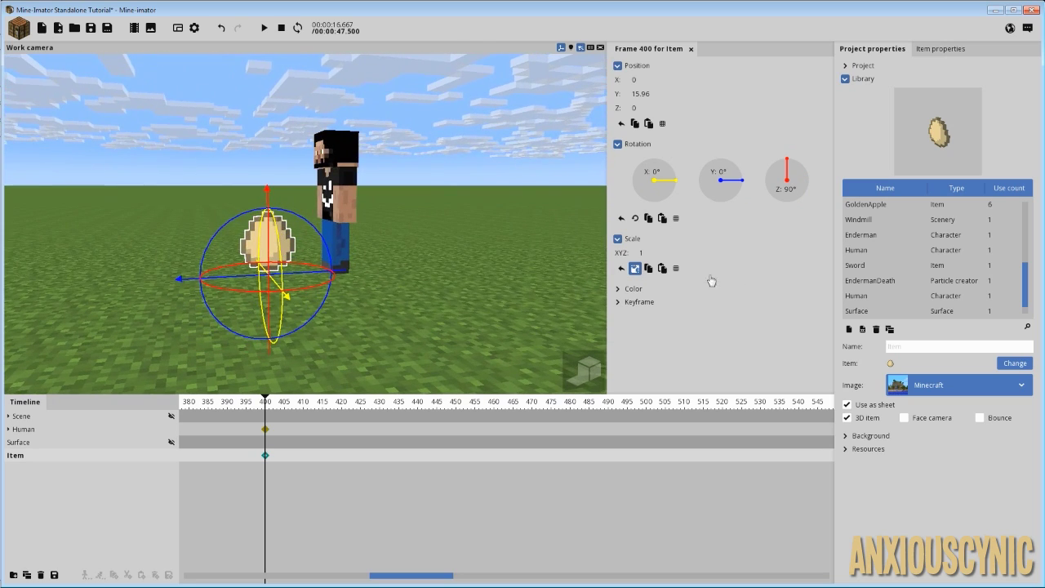
drag(648, 252, 636, 252)
click(644, 252)
text(0.5)
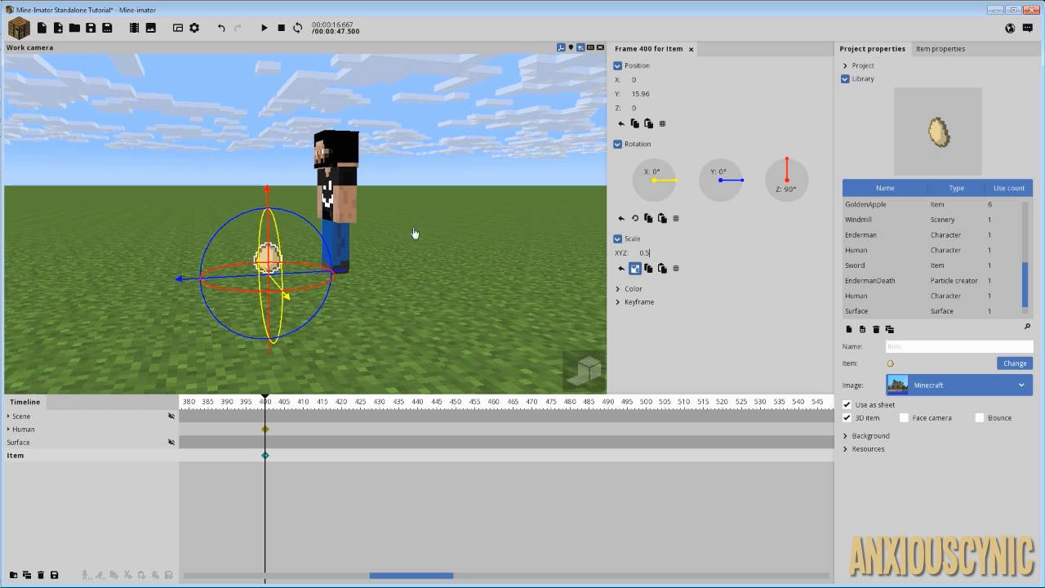
right_drag(414, 231, 415, 231)
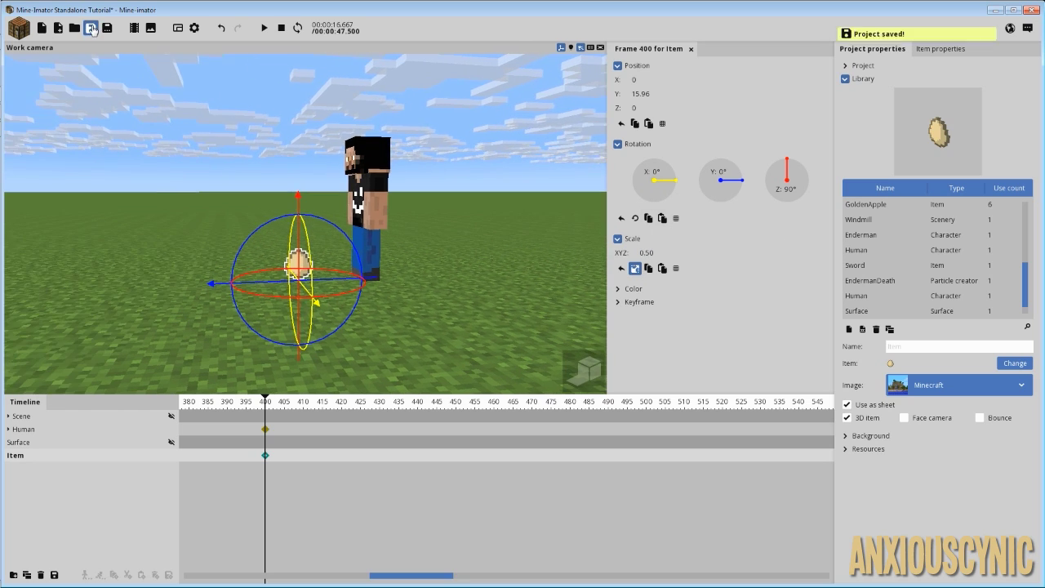
key(ctrl+s)
Enable a custom rotation point for the egg item and raise it to a Z position of about 6
right_drag(410, 175, 411, 175)
scroll(394, 192, up, 3)
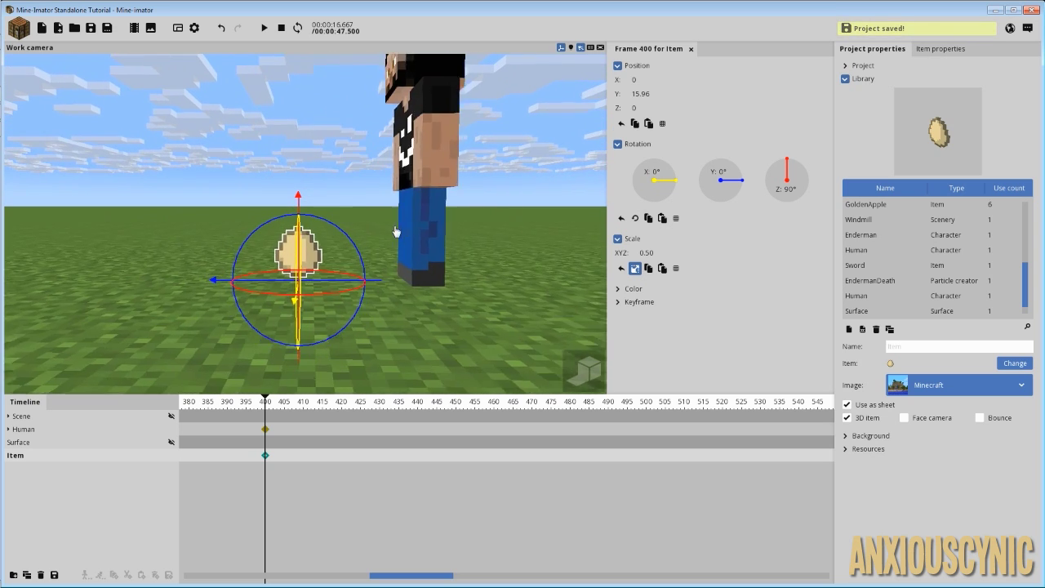
drag(393, 171, 392, 220)
right_drag(410, 175, 383, 200)
click(927, 52)
click(847, 109)
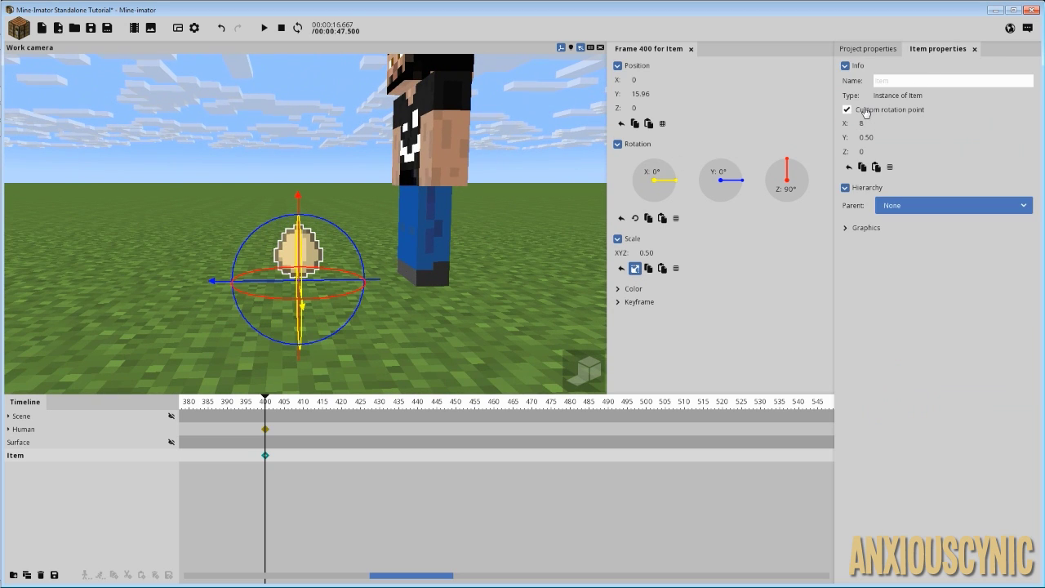
drag(550, 222, 551, 206)
drag(298, 197, 296, 155)
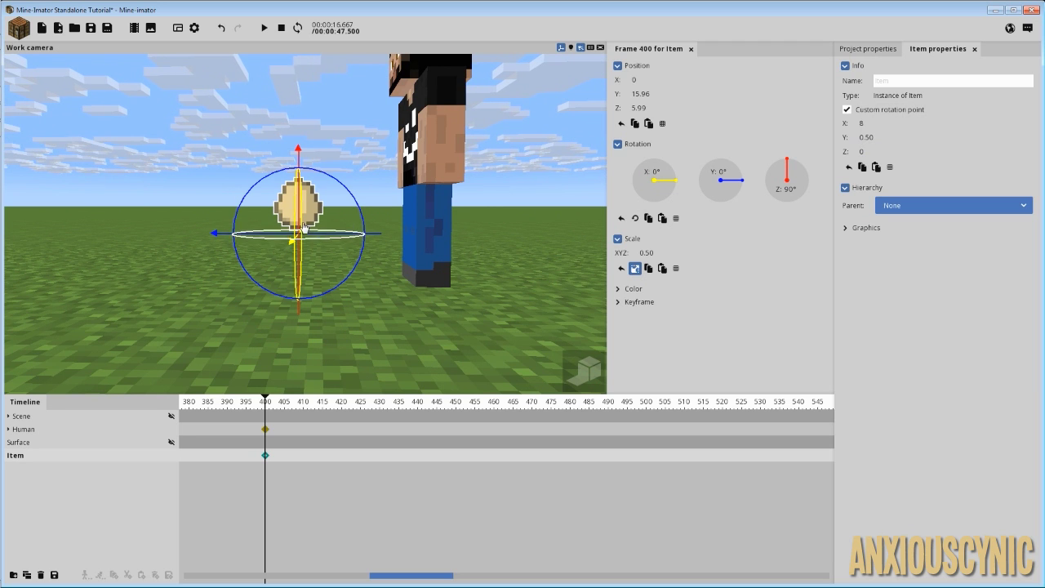
Centre the egg's custom rotation point vertically by setting its Z value to 6.5
drag(444, 199, 439, 198)
scroll(439, 199, up, 3)
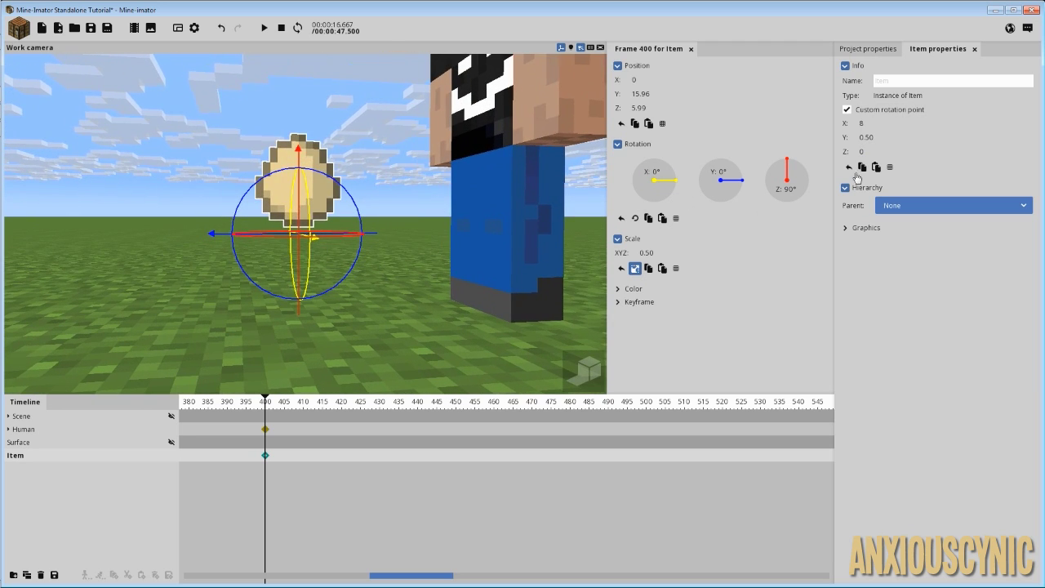
drag(866, 151, 929, 154)
click(873, 151)
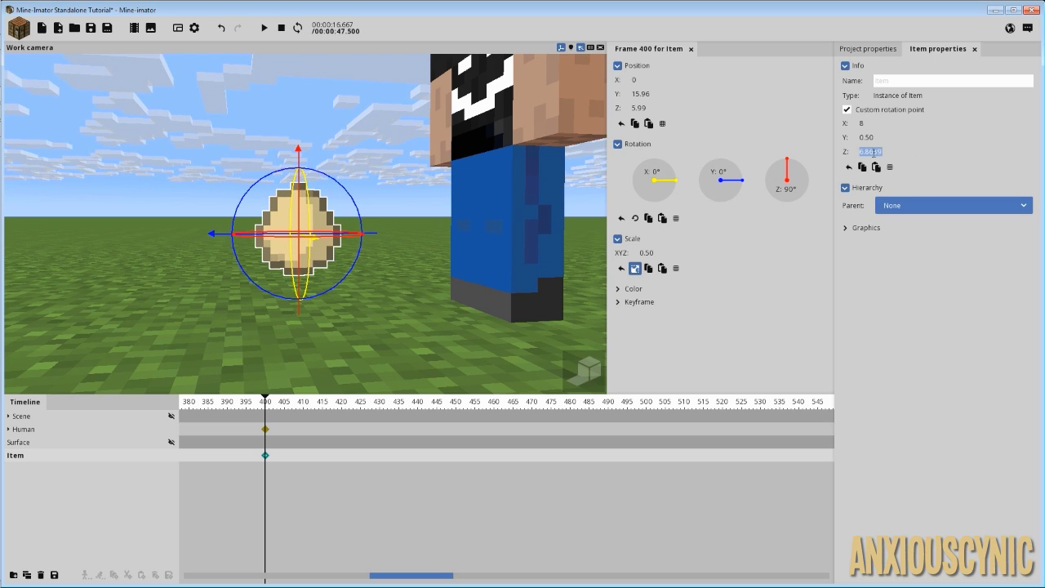
text(7)
drag(438, 219, 436, 220)
scroll(434, 214, up, 3)
scroll(434, 214, down, 1)
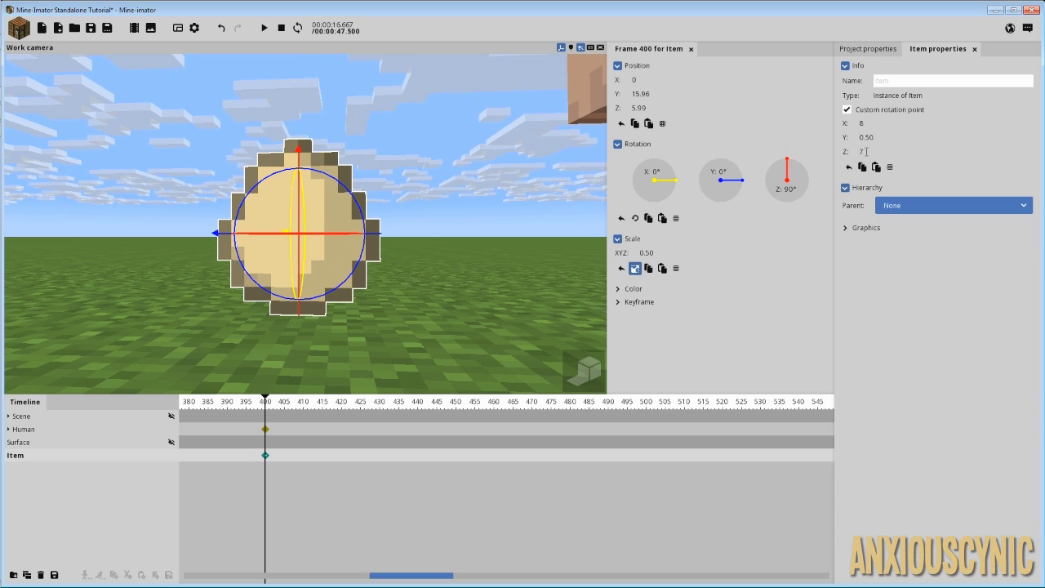
key(BackSpace)
text(6.5)
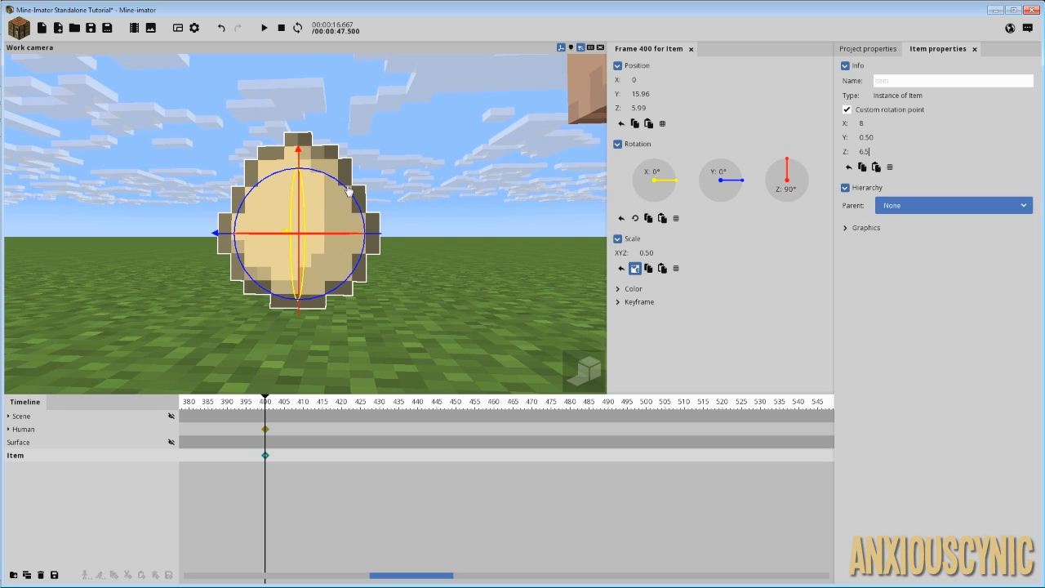
Test-rotate the egg around its custom rotation point and reset the rotation
drag(364, 219, 338, 163)
right_click(730, 186)
drag(393, 198, 454, 204)
scroll(397, 205, down, 5)
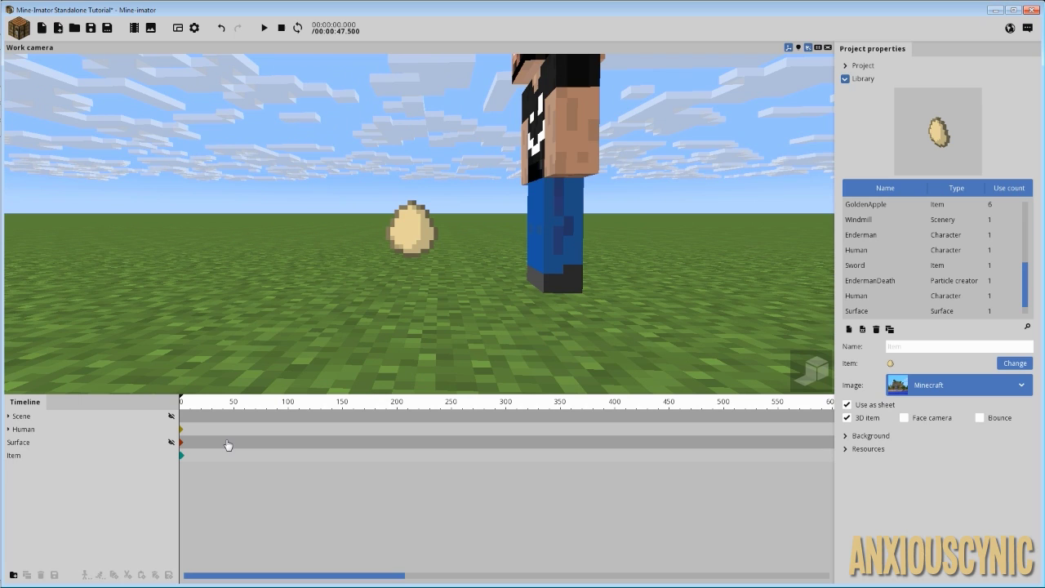
Duplicate the egg item's timeline and select the copy
click(182, 456)
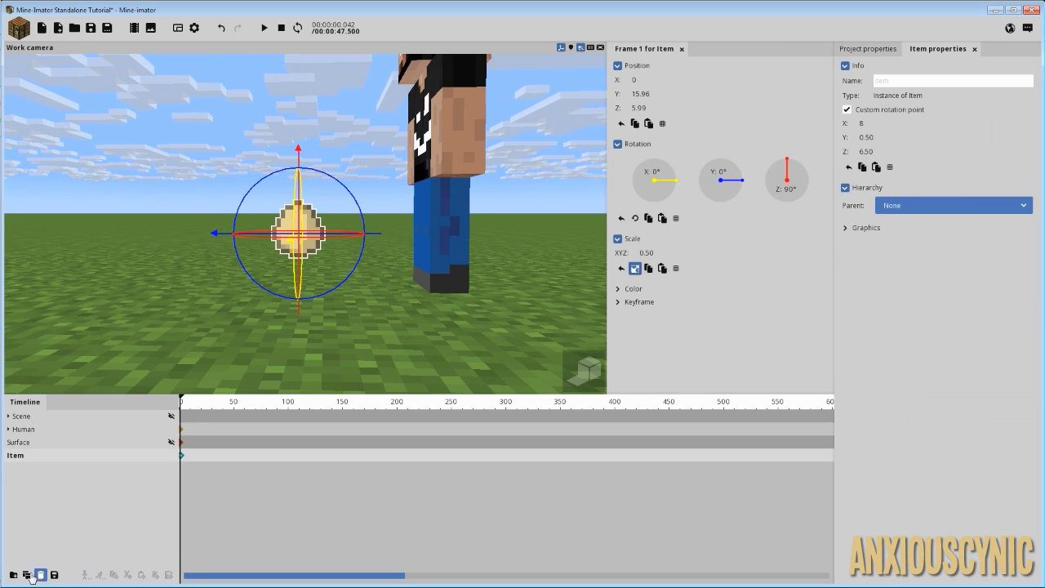
click(27, 575)
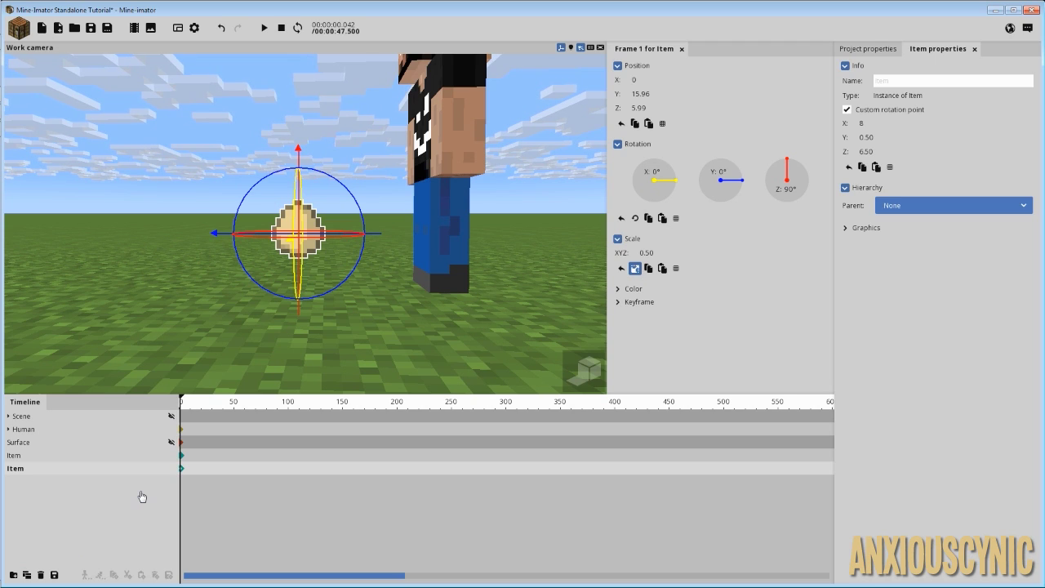
click(47, 457)
click(49, 471)
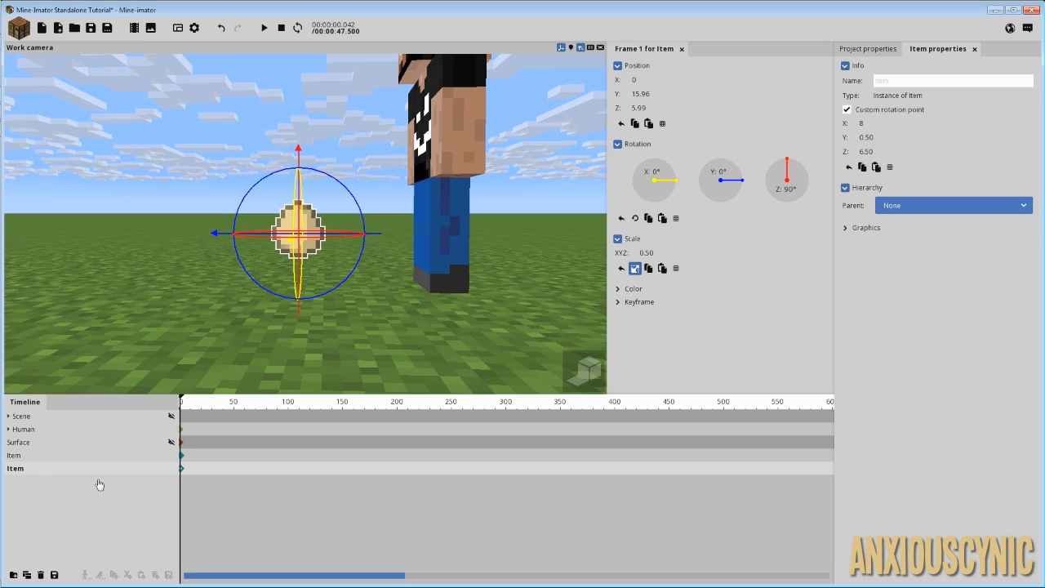
Parent the duplicated egg item to the Human's left arm
click(905, 209)
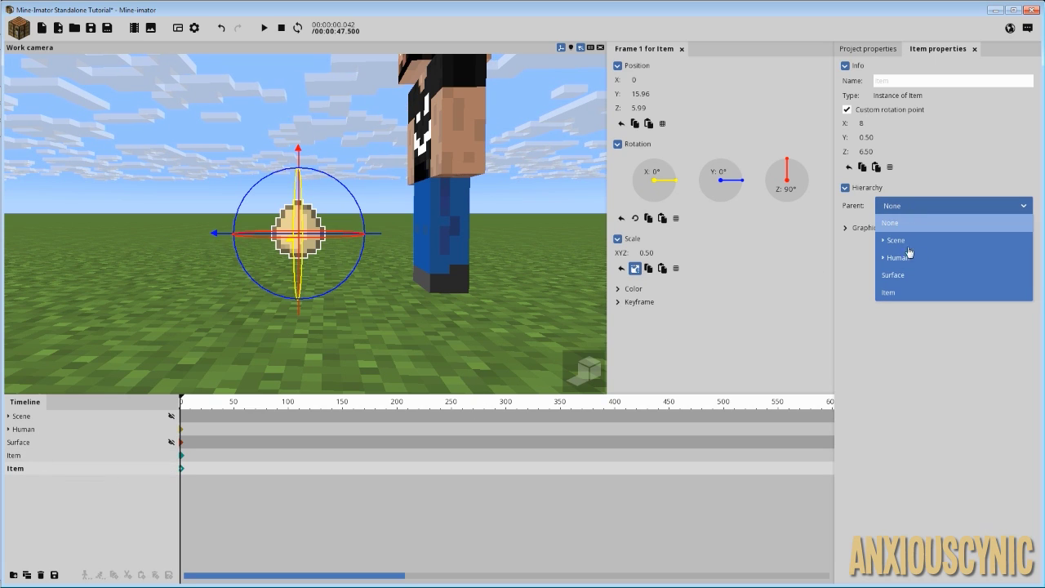
click(885, 259)
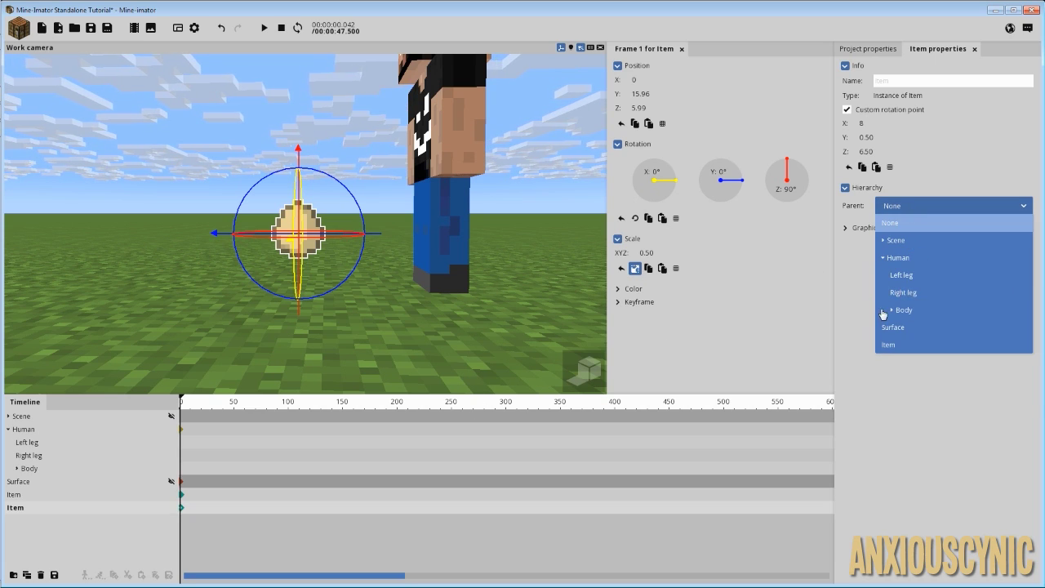
click(889, 311)
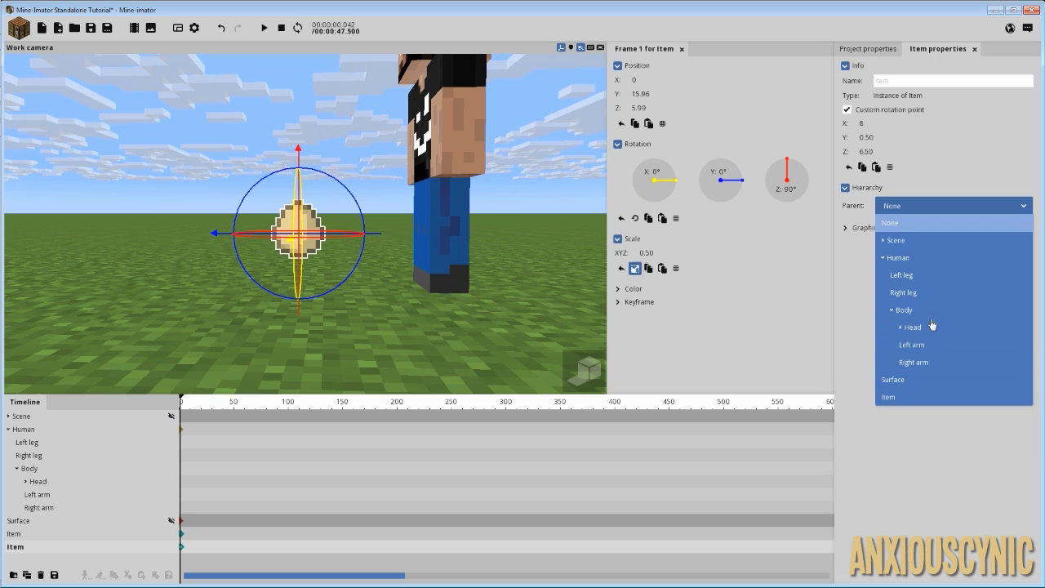
click(913, 346)
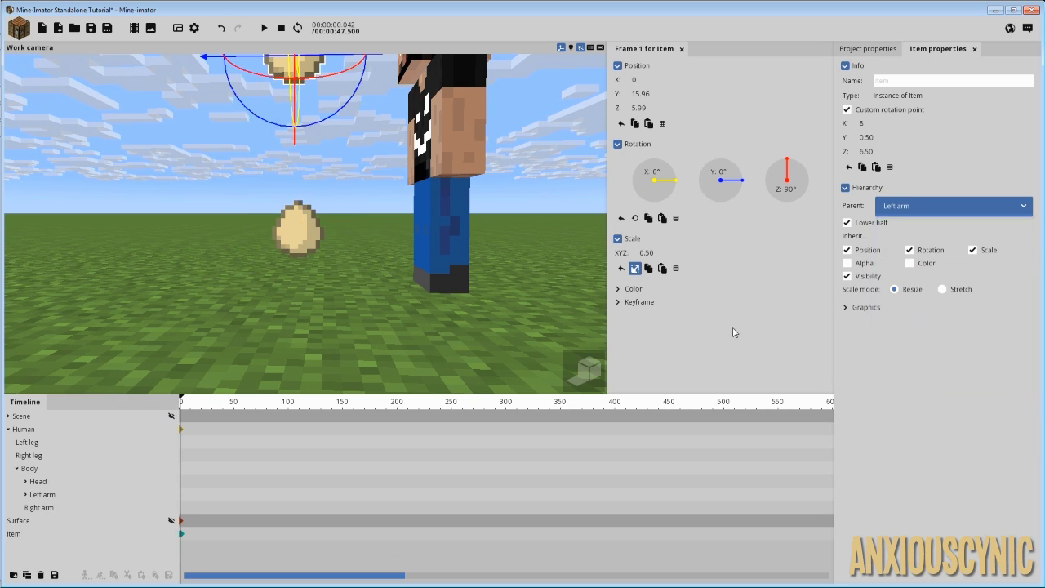
Place the duplicated egg at the left hand with Y position 0 and Z about -6.47, rotated about 90° on Y
right_click(645, 105)
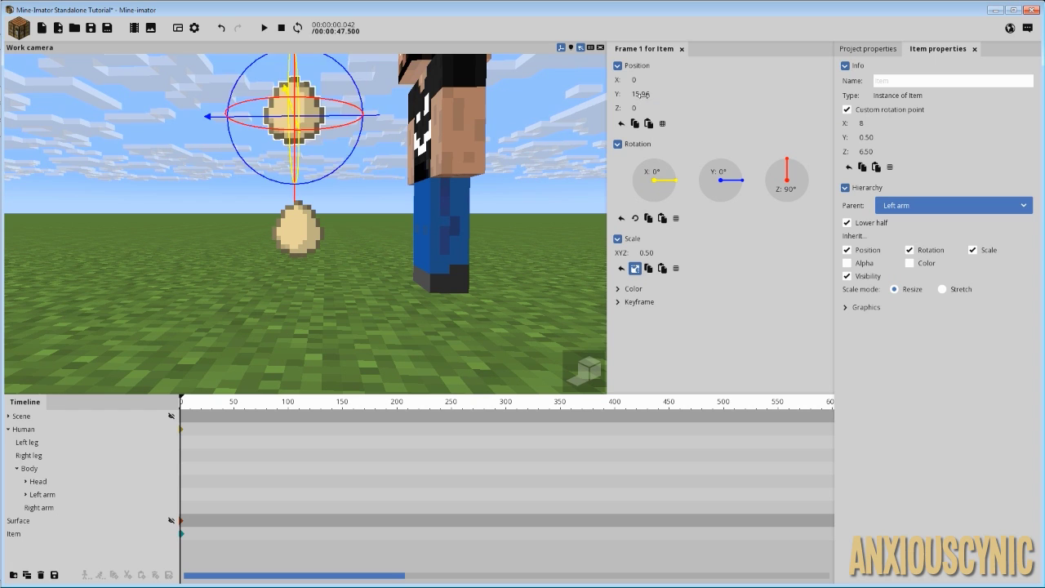
right_click(643, 96)
drag(464, 79, 414, 131)
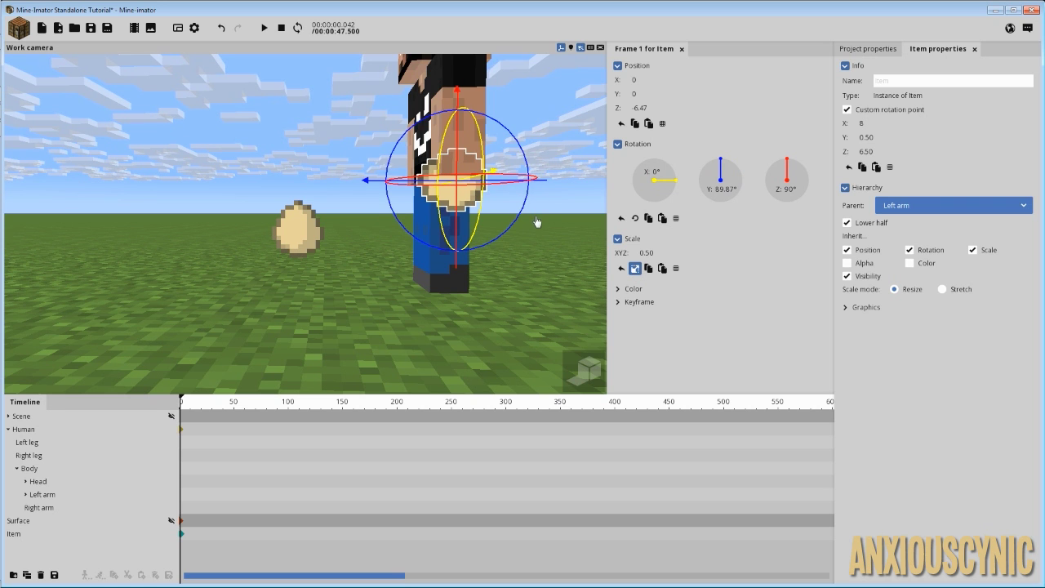
drag(527, 242, 572, 253)
middle_drag(458, 244, 411, 270)
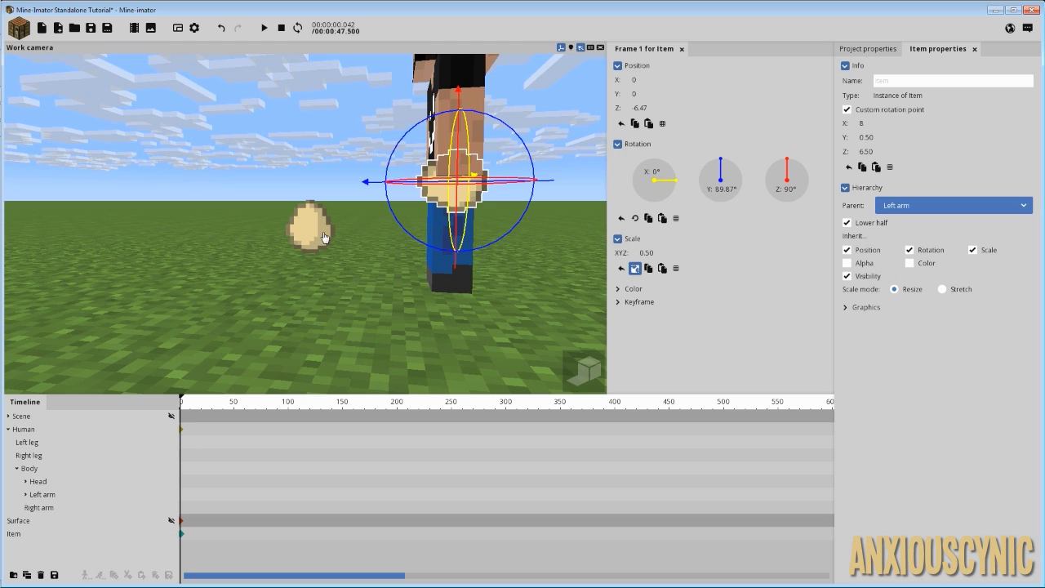
Name the hand-held egg EggHand and rename the separate egg EggFree
click(895, 81)
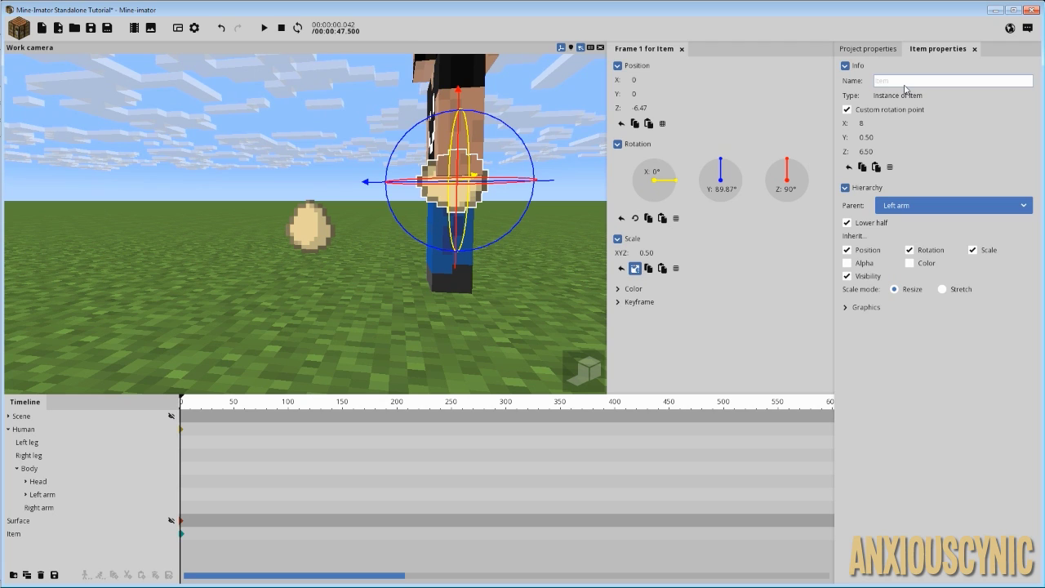
text(EggHand)
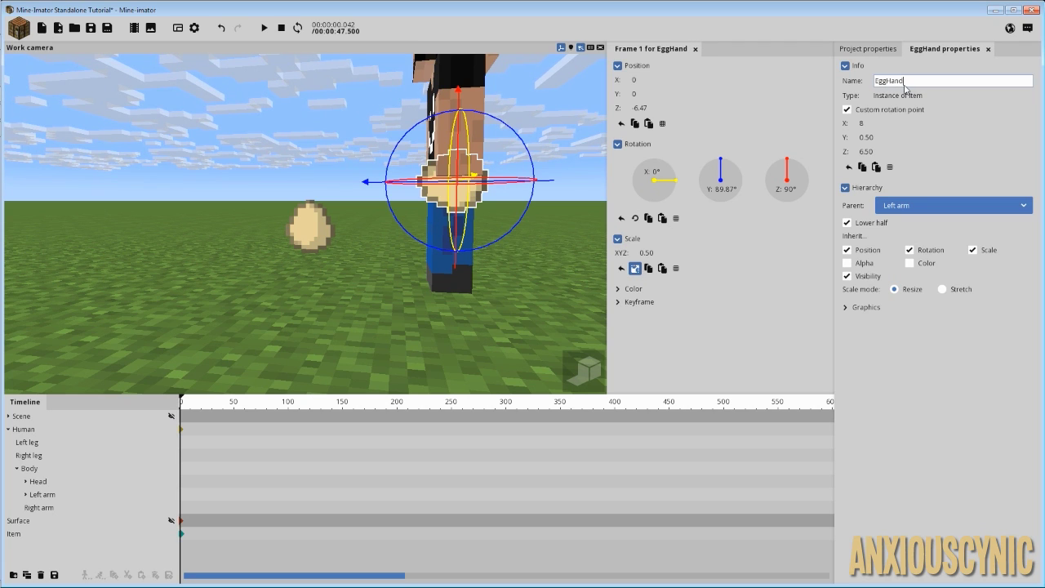
click(71, 535)
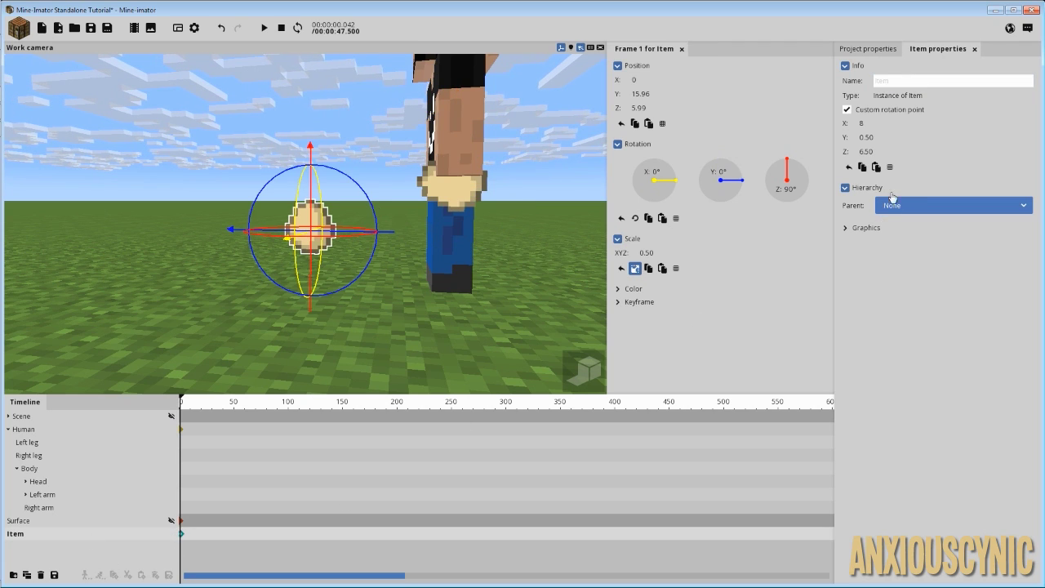
click(921, 81)
text(Egg)
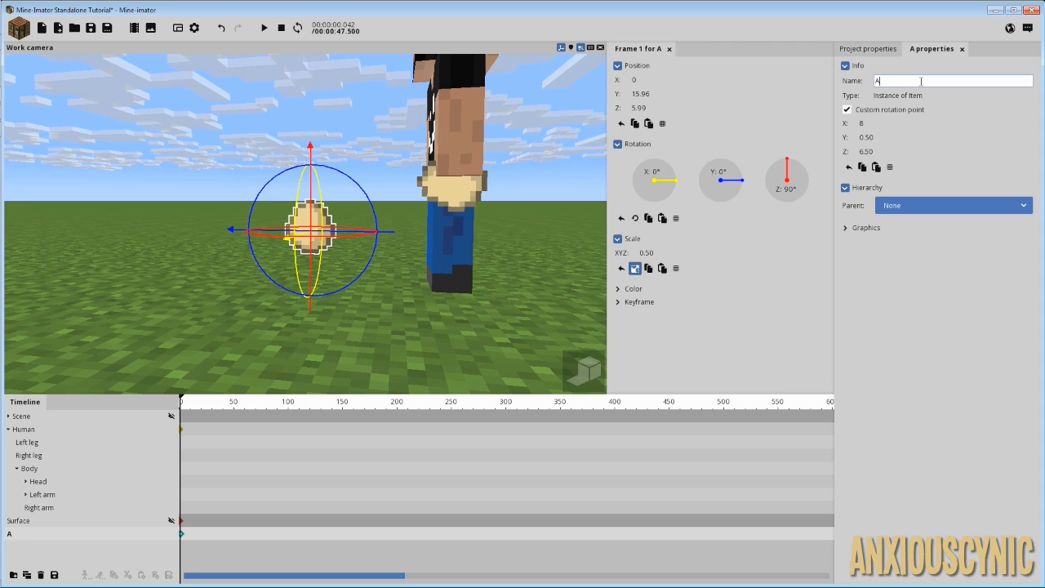
text(ree)
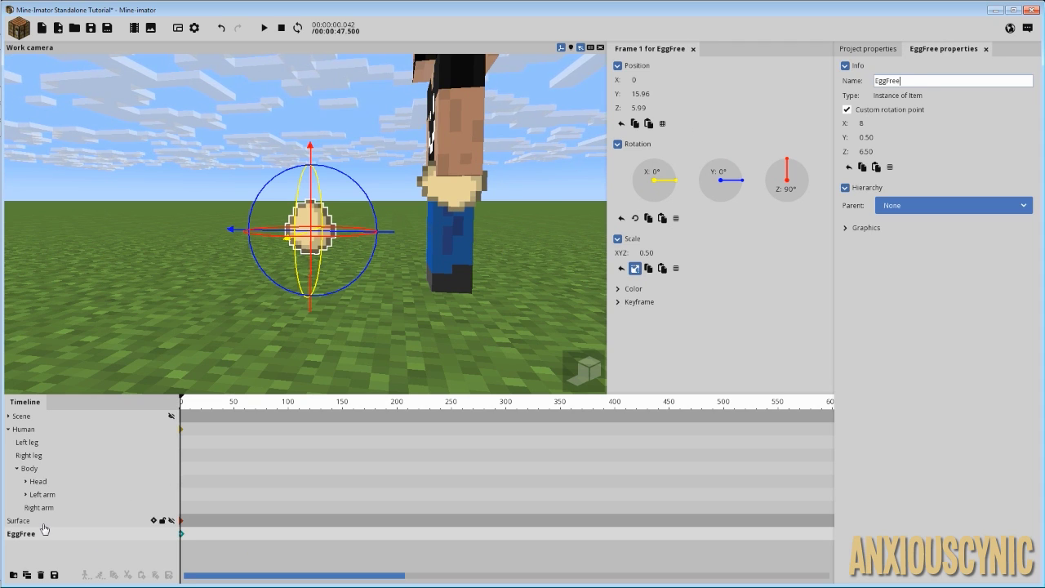
Create a rest-pose keyframe for the Human's left arm at frame 1 by test-bending it and resetting the bend to 0°
drag(42, 533, 39, 496)
click(85, 507)
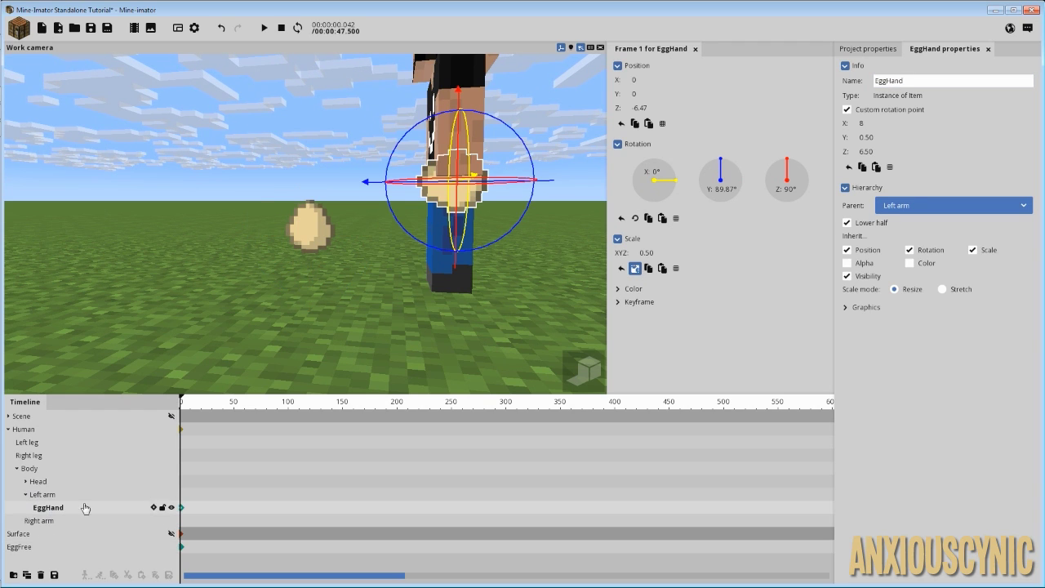
click(42, 496)
drag(510, 218, 489, 261)
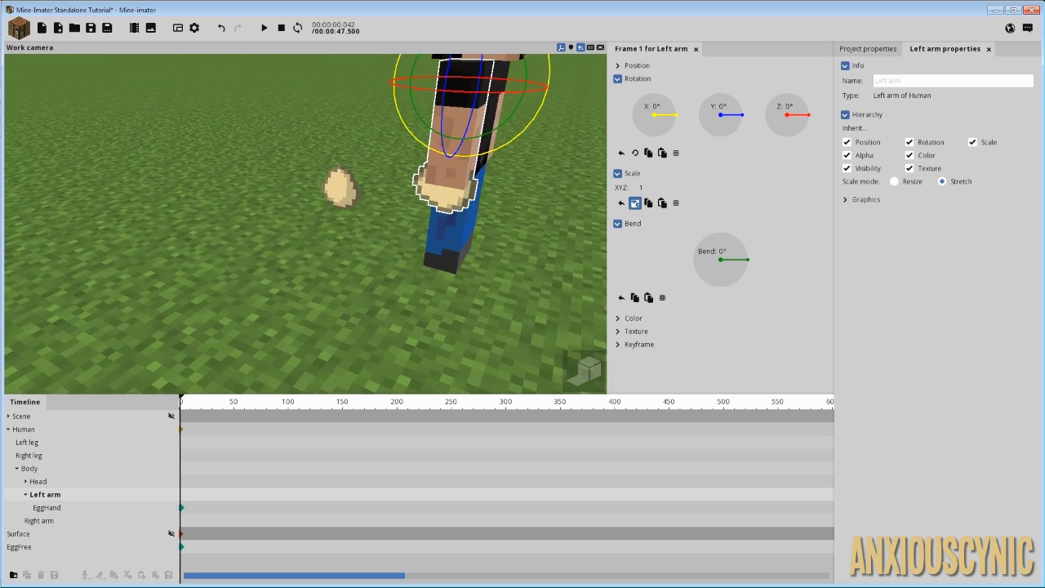
right_drag(450, 289, 482, 254)
drag(450, 289, 455, 301)
right_drag(455, 300, 474, 264)
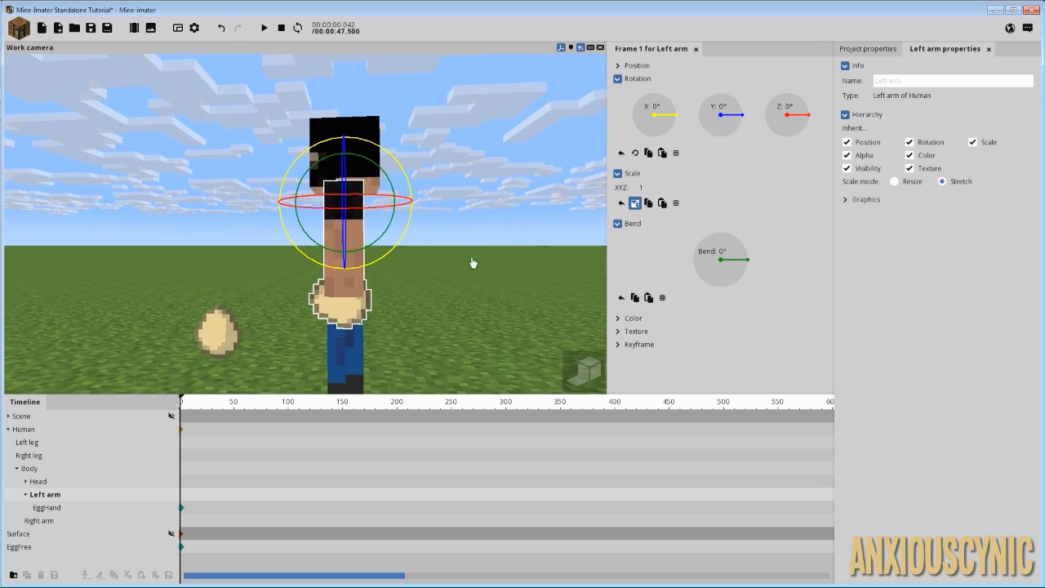
drag(505, 234, 505, 253)
right_drag(432, 142, 424, 168)
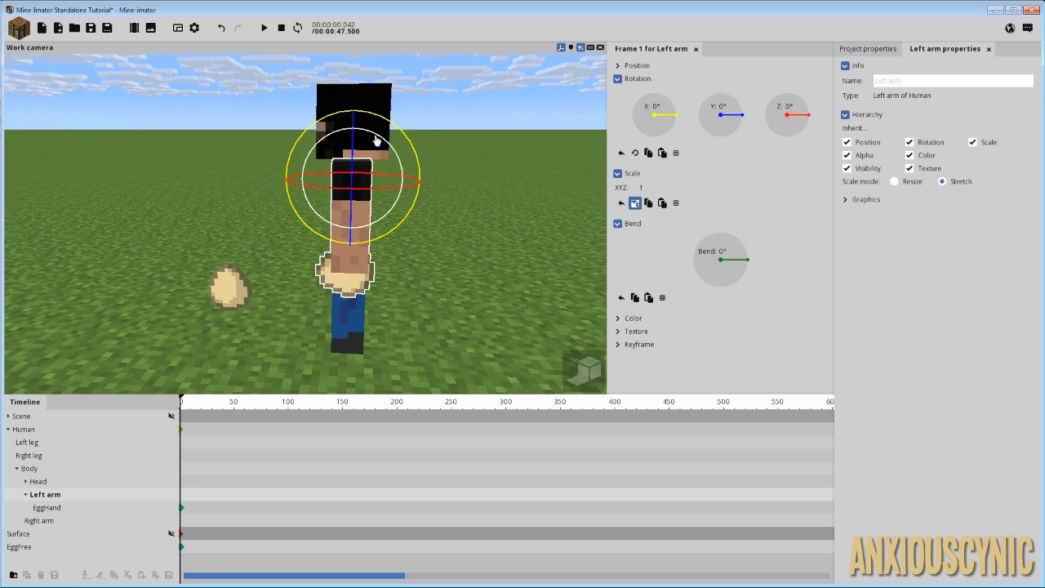
drag(413, 173, 416, 156)
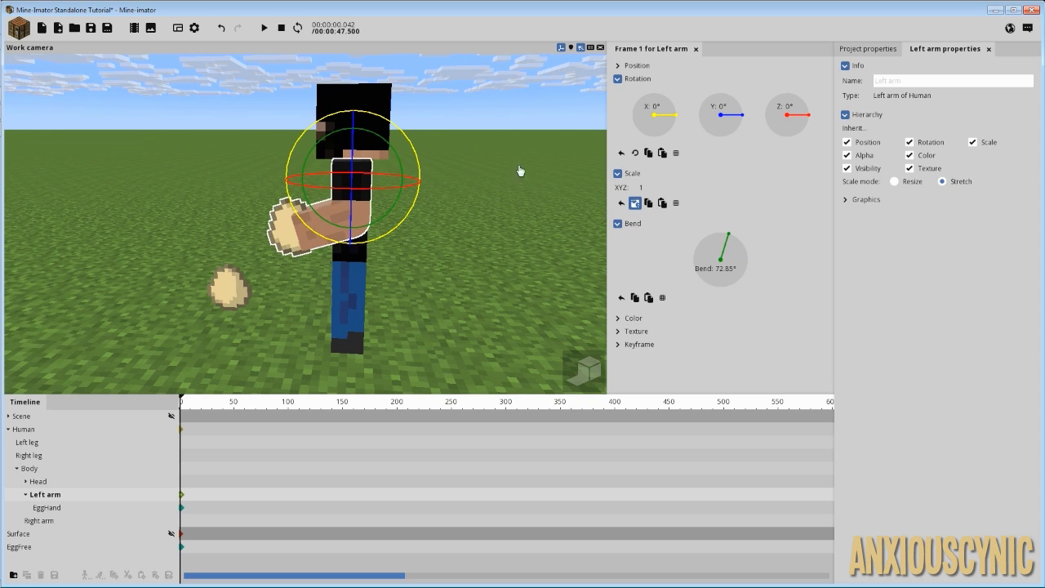
right_click(715, 258)
At frame 15, rotate the left arm to about -171° on X, bend it about 110°, and play back the raise from frame 0
mouse_move(217, 405)
mouse_down()
mouse_move(234, 404)
mouse_move(207, 406)
mouse_up()
ctrl+scroll(195, 418, up, 5)
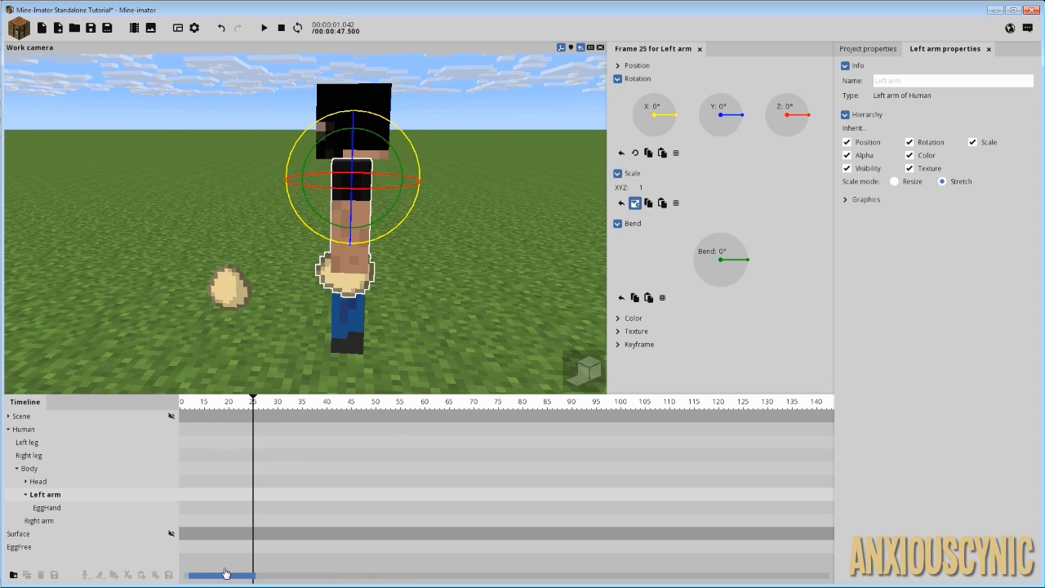
click(252, 406)
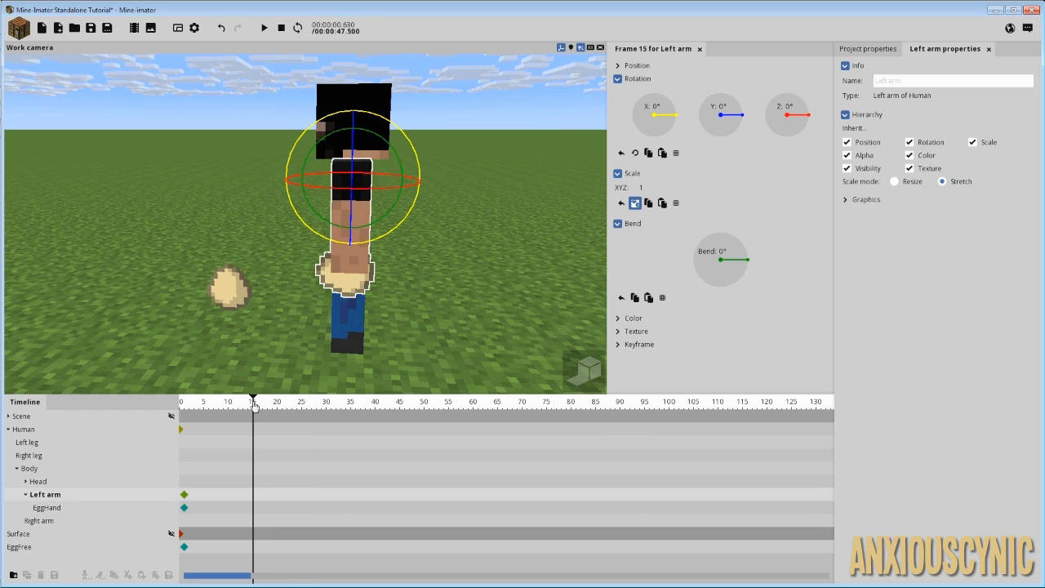
drag(409, 135, 426, 287)
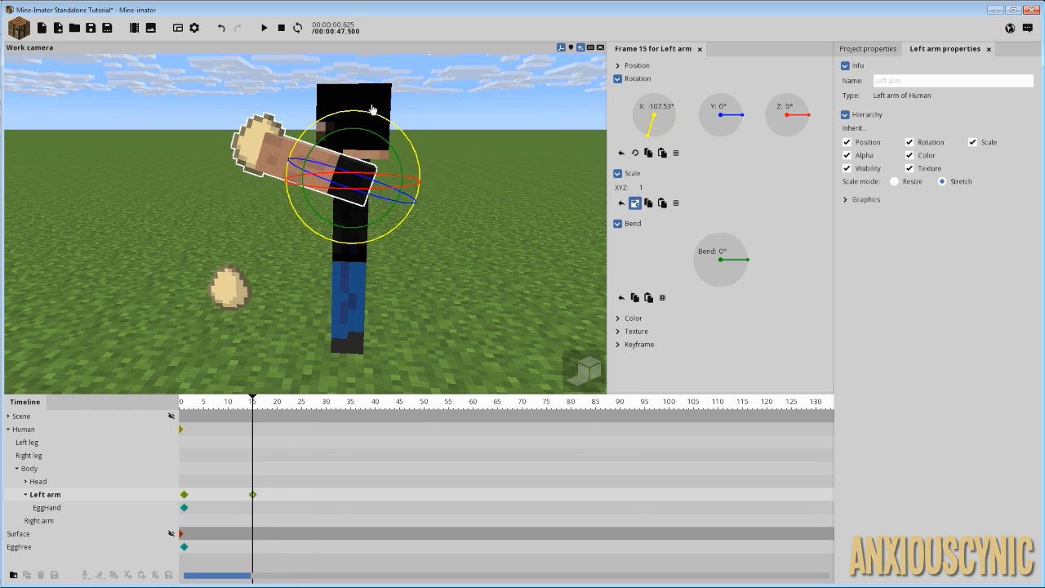
drag(362, 134, 429, 222)
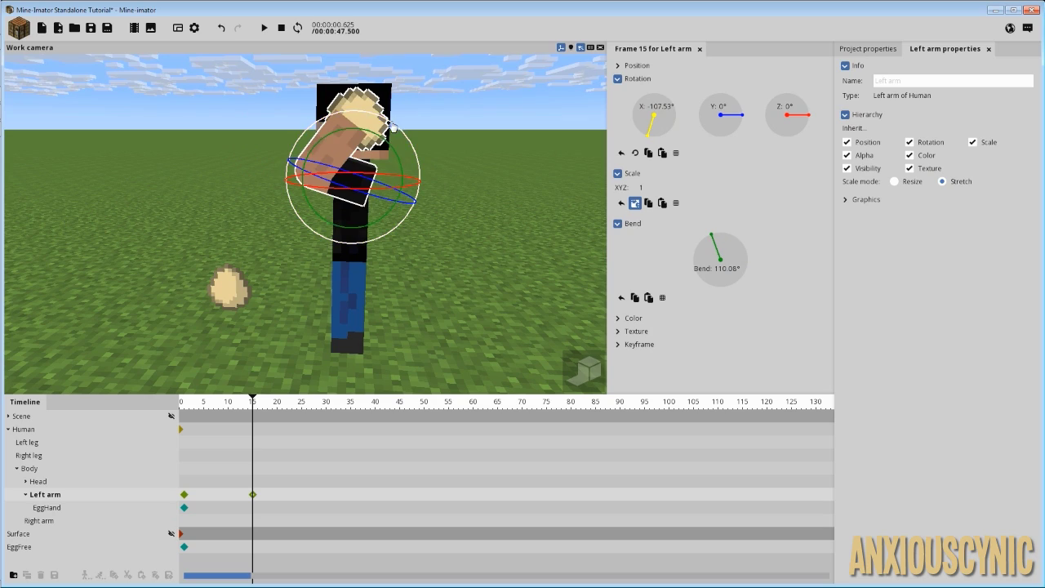
drag(395, 124, 436, 191)
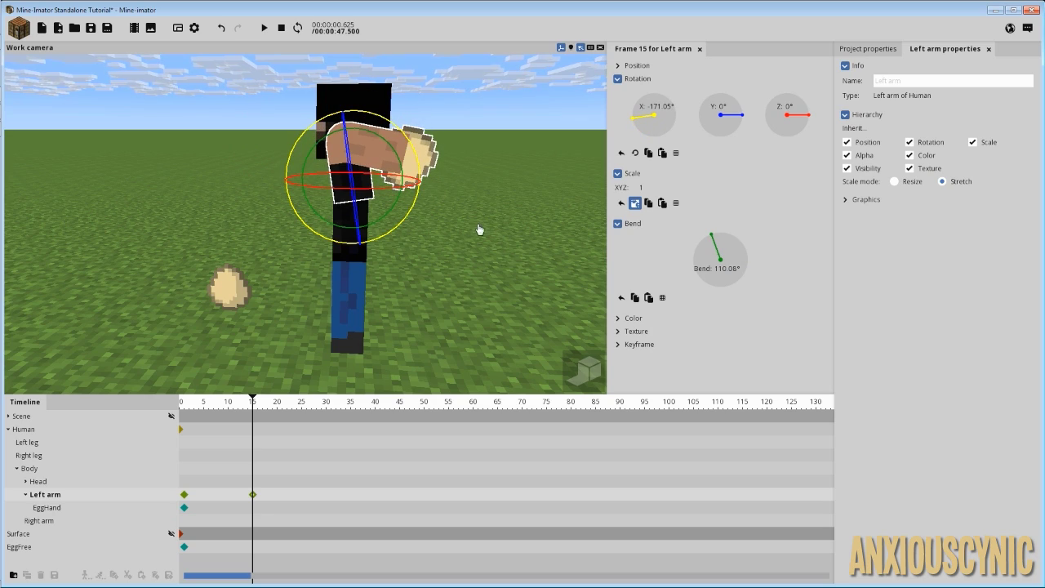
drag(478, 229, 359, 241)
middle_drag(441, 220, 408, 225)
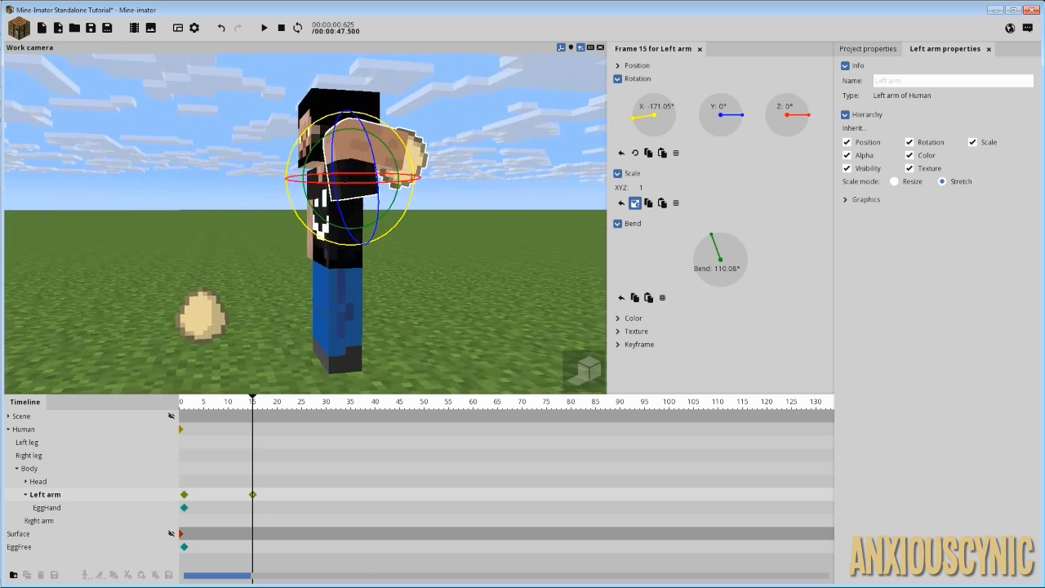
drag(204, 406, 145, 406)
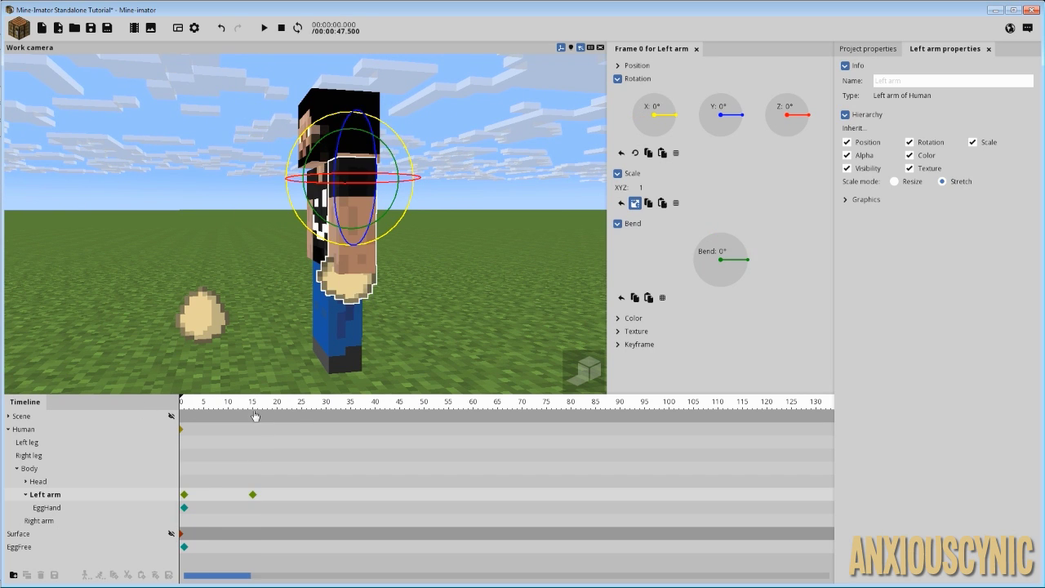
key(space)
key(space)
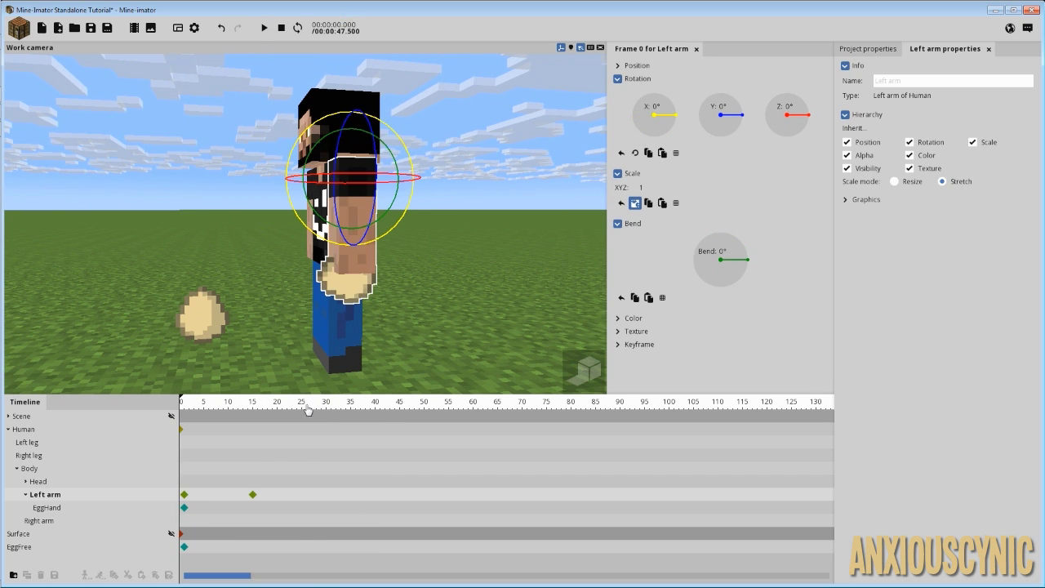
Hold the raised pose by adding a left arm keyframe and placing it at frame 25
drag(306, 408, 325, 455)
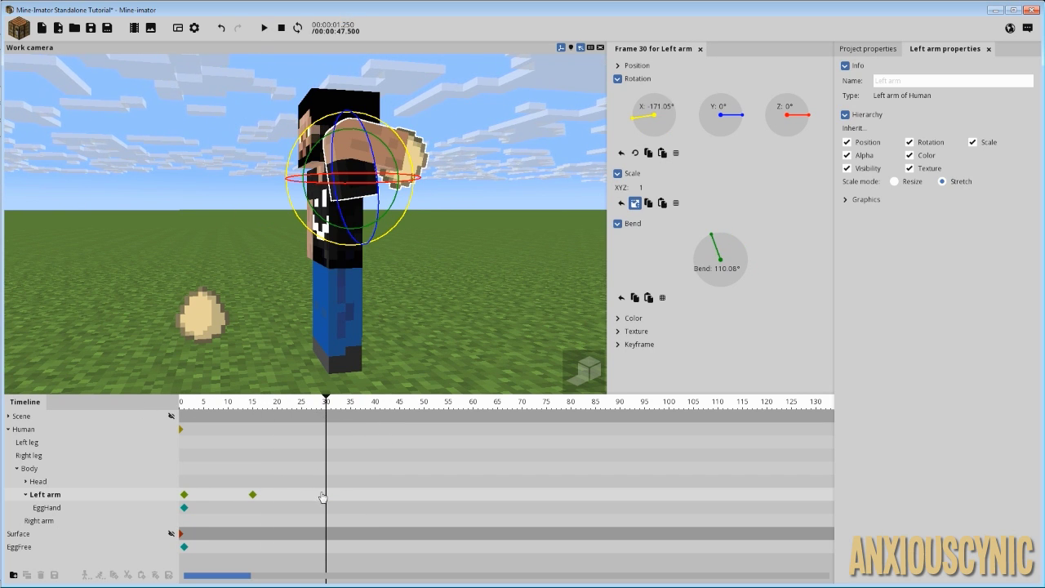
drag(326, 500, 301, 495)
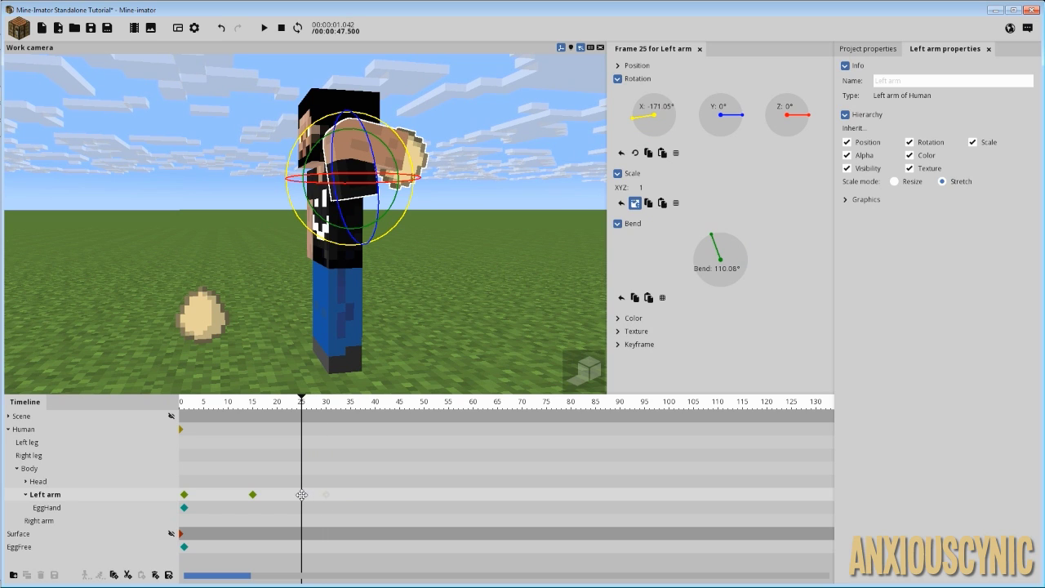
Check the frame 15 keyframe's transition setting and play the held arm pose between frames 15 and 25
click(253, 496)
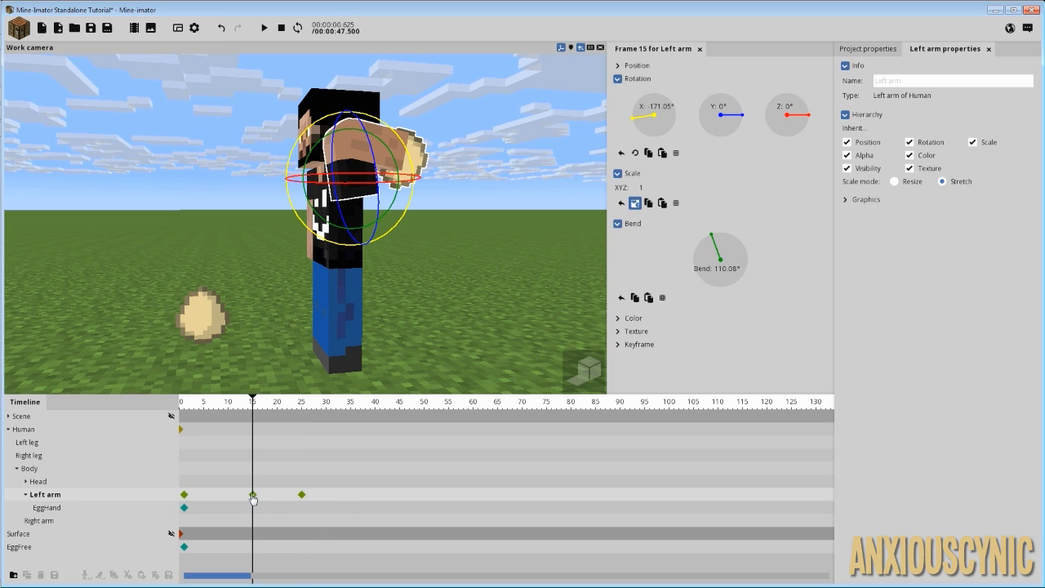
click(620, 345)
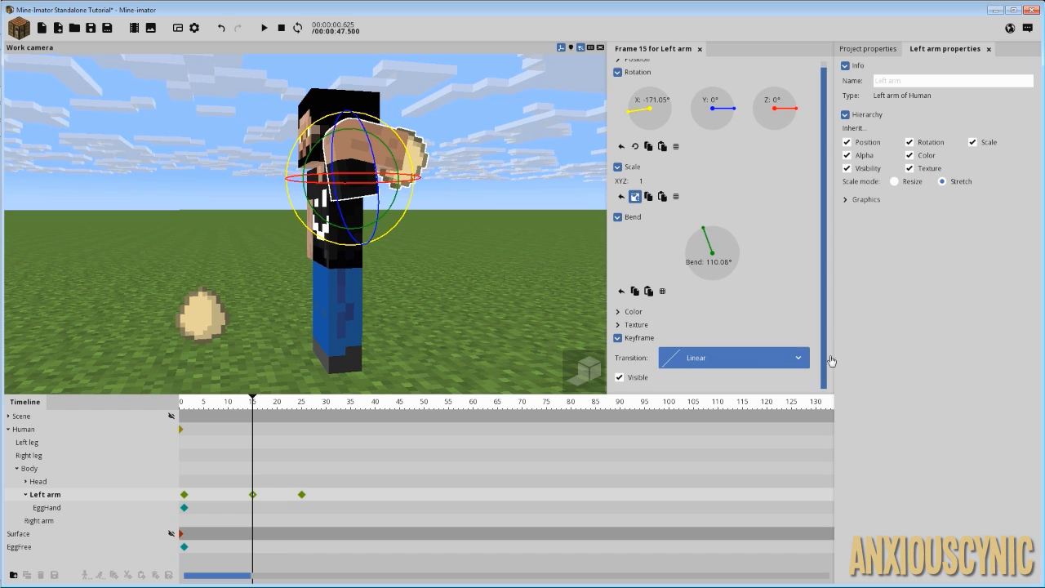
scroll(826, 303, down, 1)
drag(262, 409, 239, 426)
click(251, 495)
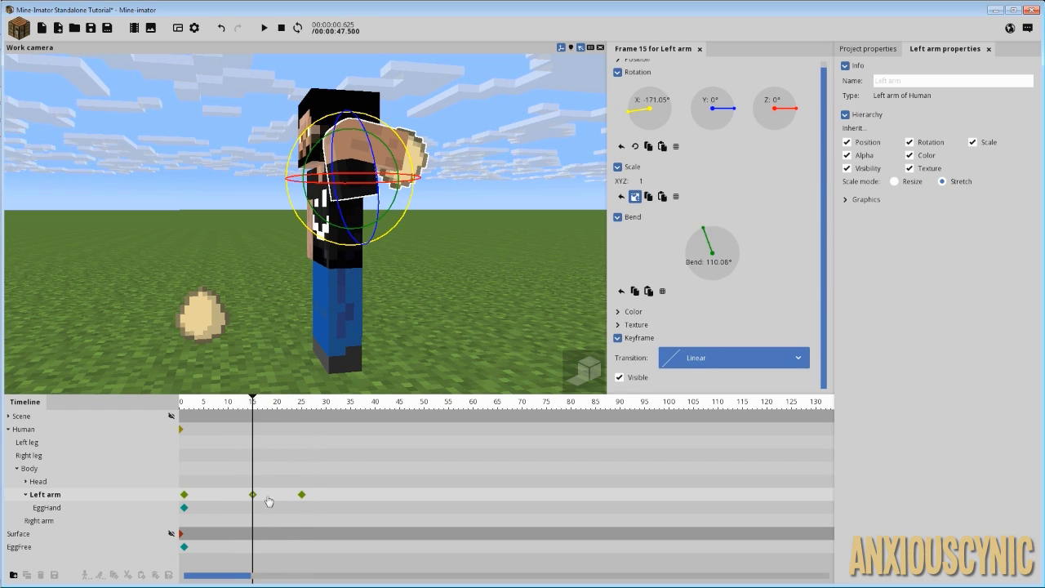
click(302, 495)
click(252, 495)
key(space)
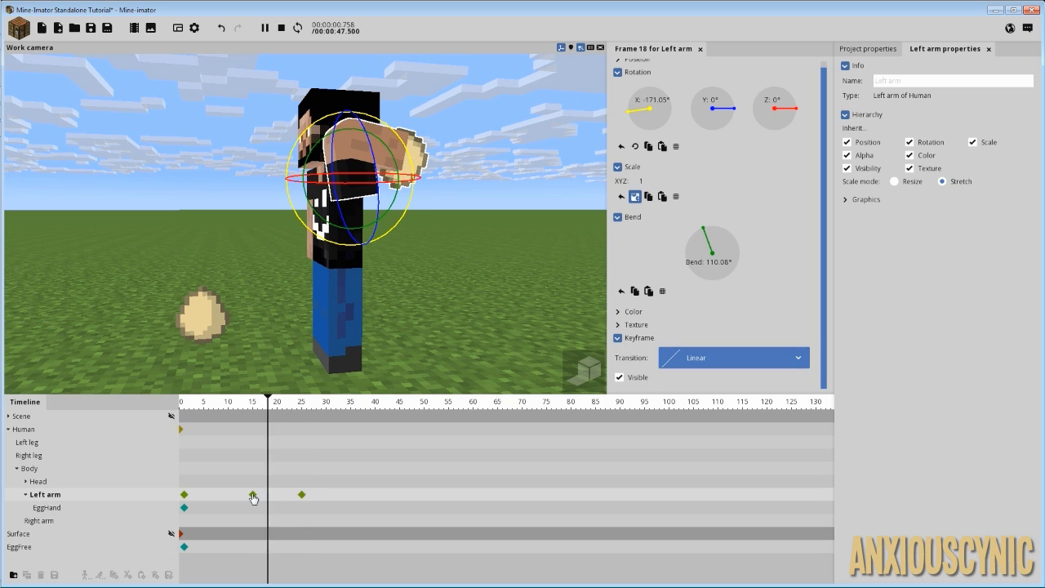
Add a left arm keyframe at frame 30 and reset its bend and X rotation to 0°
click(302, 495)
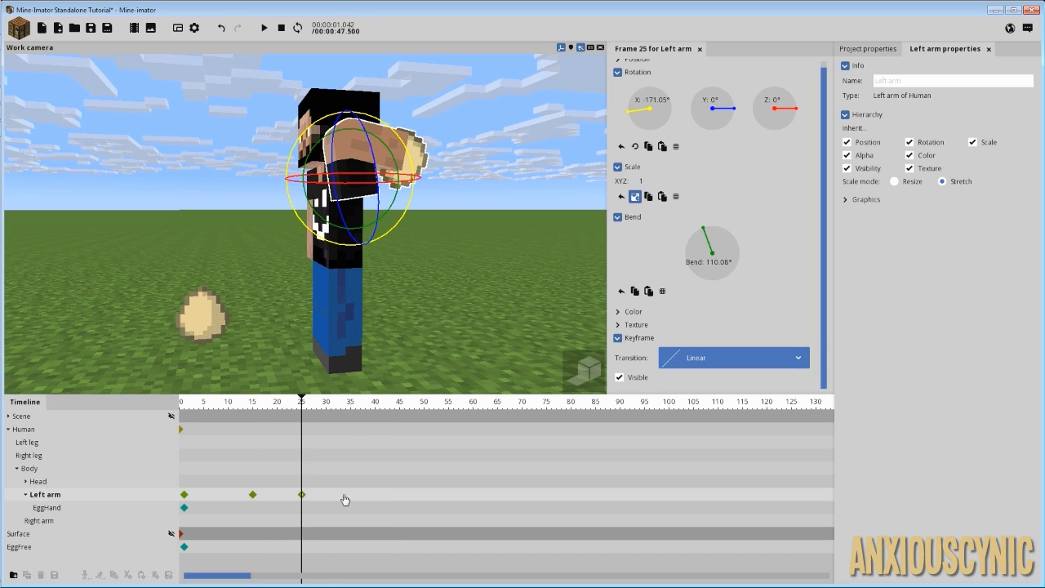
click(327, 495)
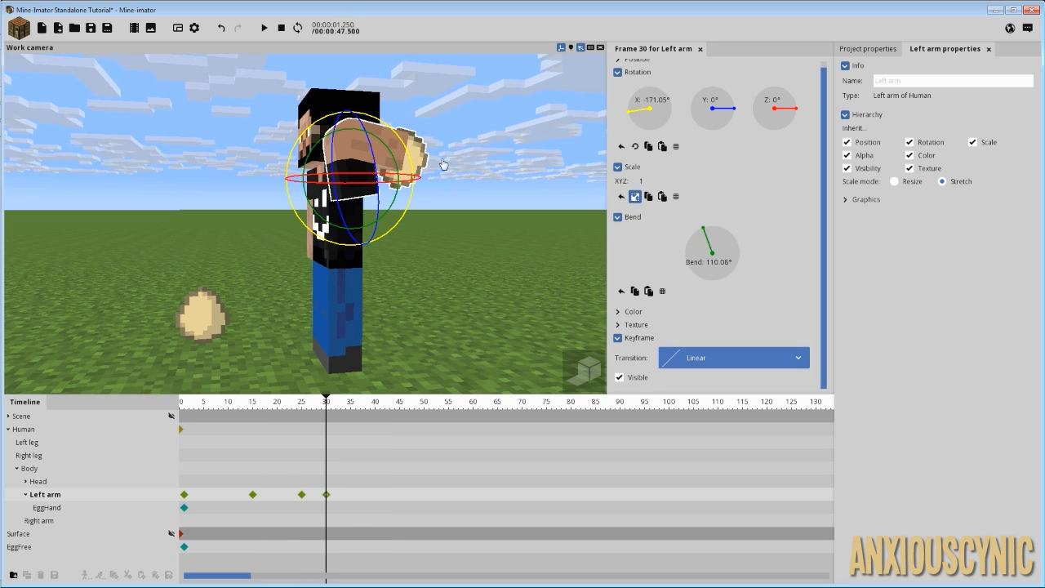
drag(386, 127, 291, 160)
right_click(696, 259)
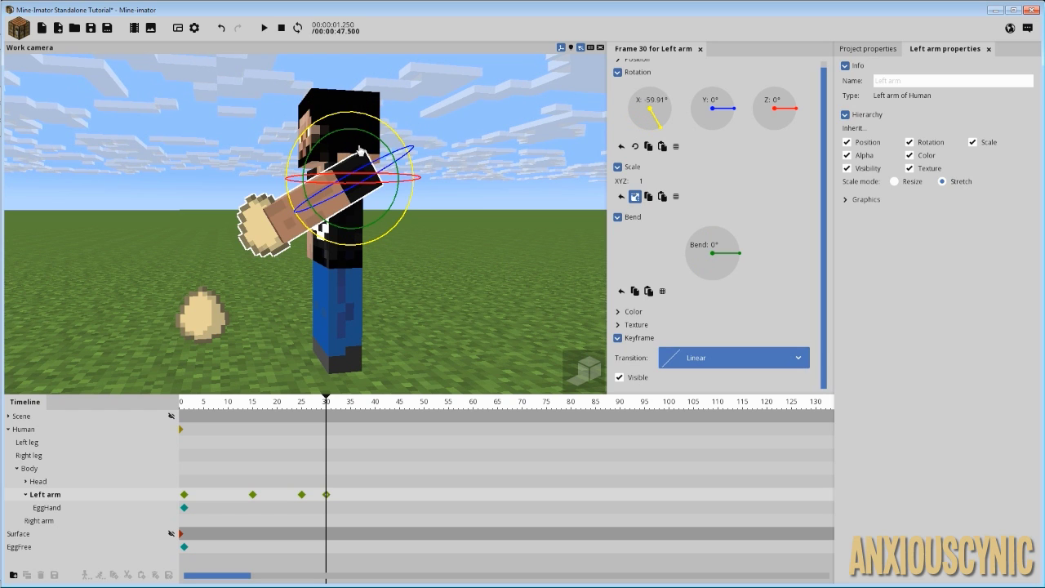
drag(341, 114, 317, 122)
right_click(649, 110)
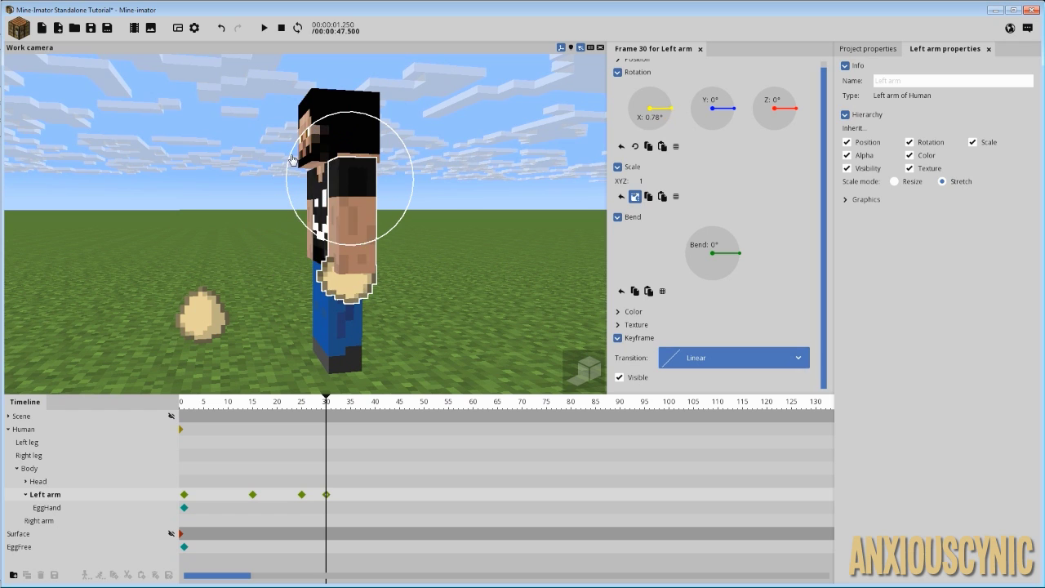
Play back the left arm's throwing motion from frame 21 and from frame 0, and move the playhead to frame 31
click(283, 403)
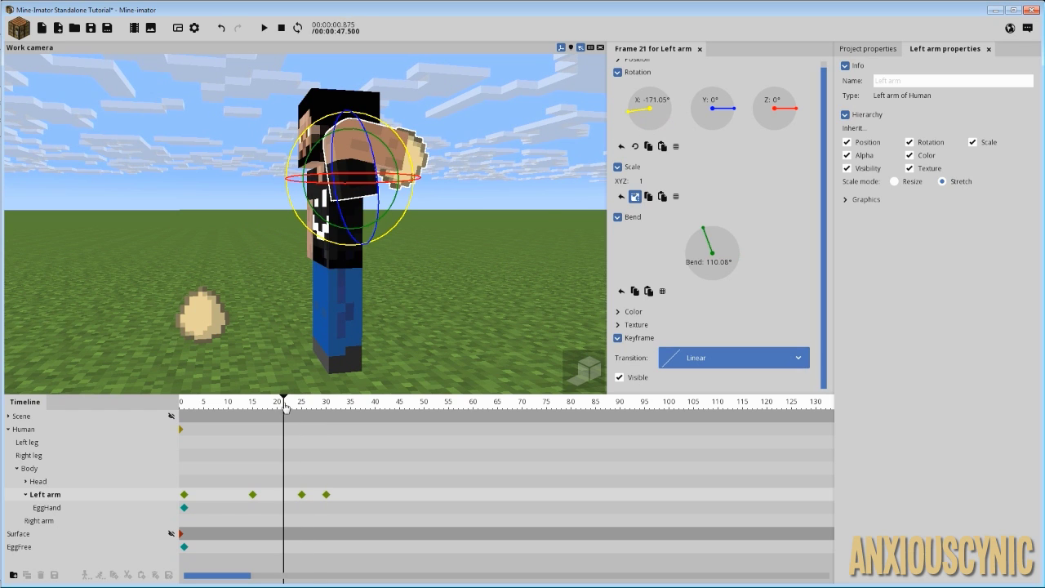
key(space)
key(space)
key(space)
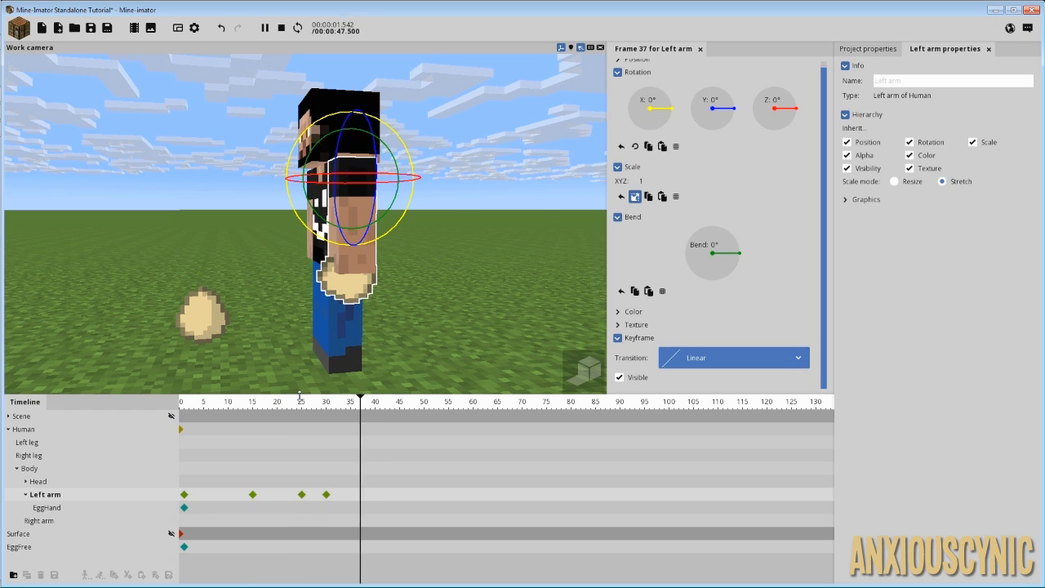
key(space)
key(space)
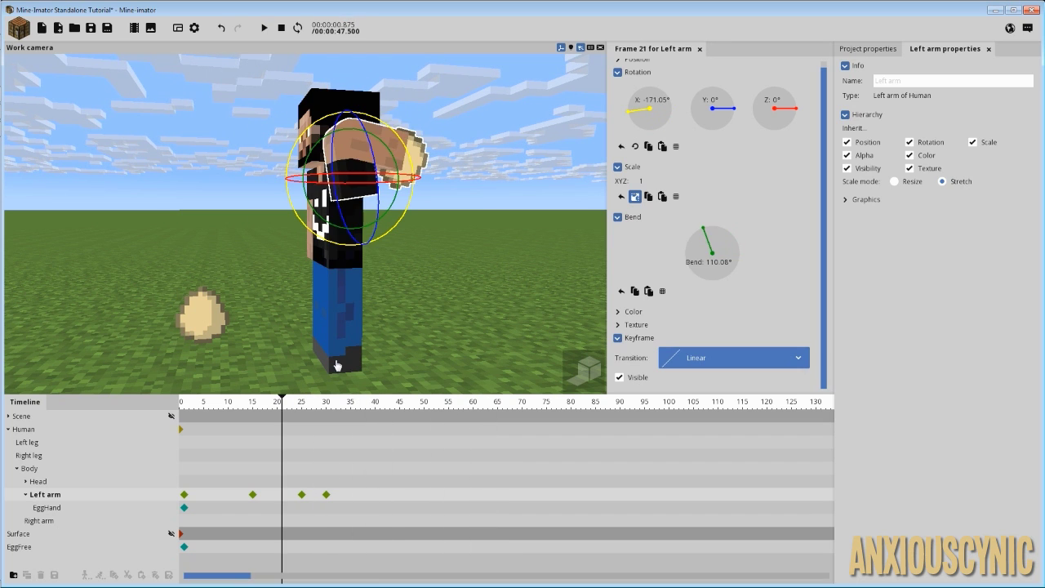
key(space)
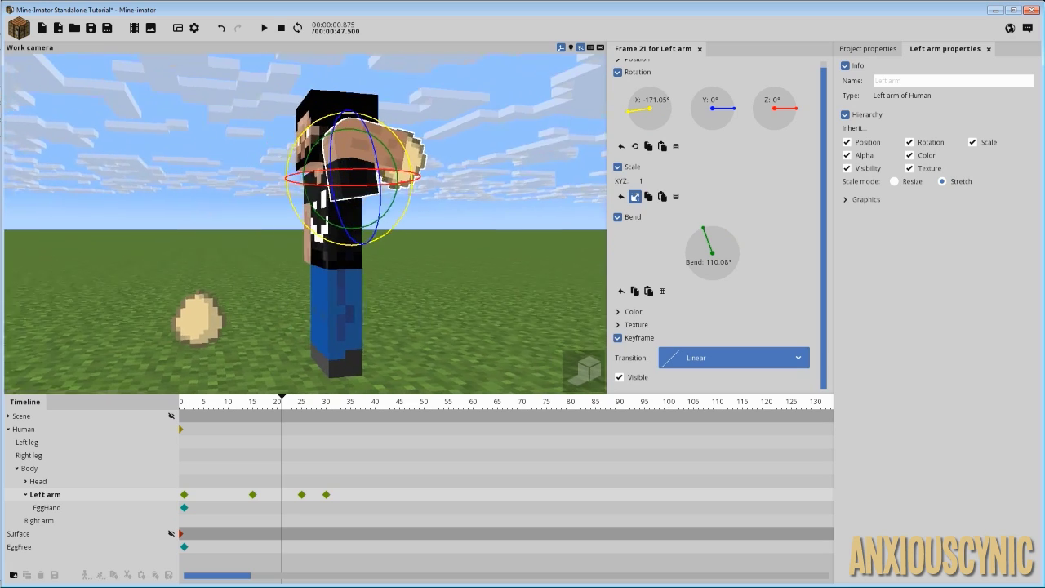
key(space)
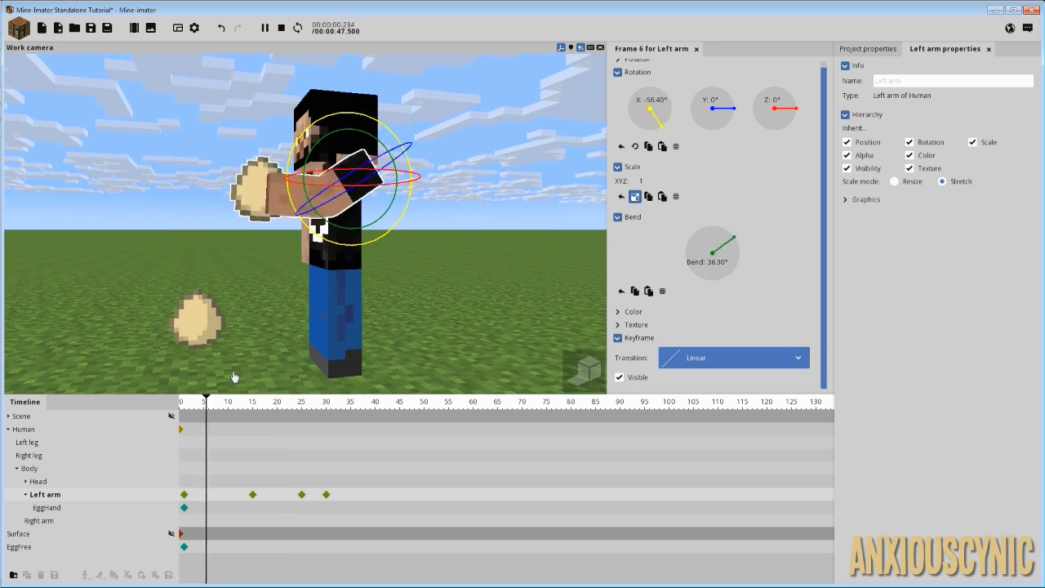
key(space)
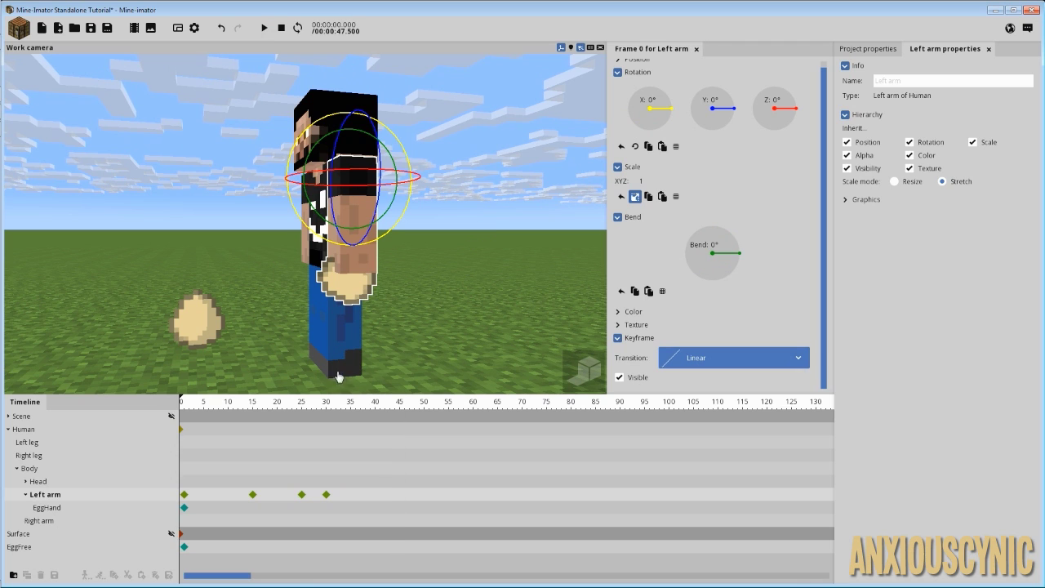
drag(304, 403, 331, 408)
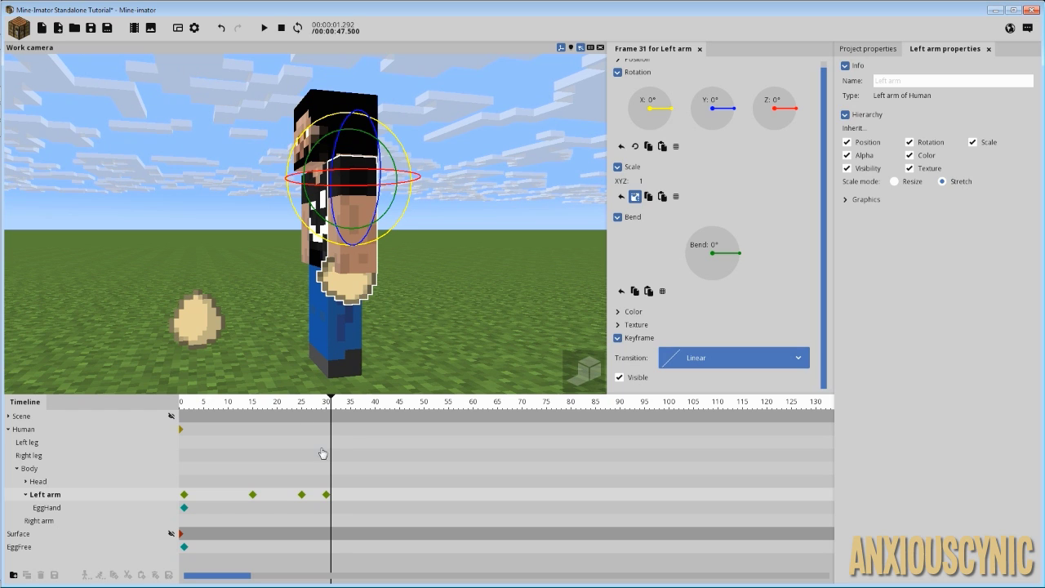
Add an EggFree keyframe at frame 27 and make EggFree invisible at its frame 1 keyframe
click(323, 414)
ctrl+scroll(319, 451, up, 3)
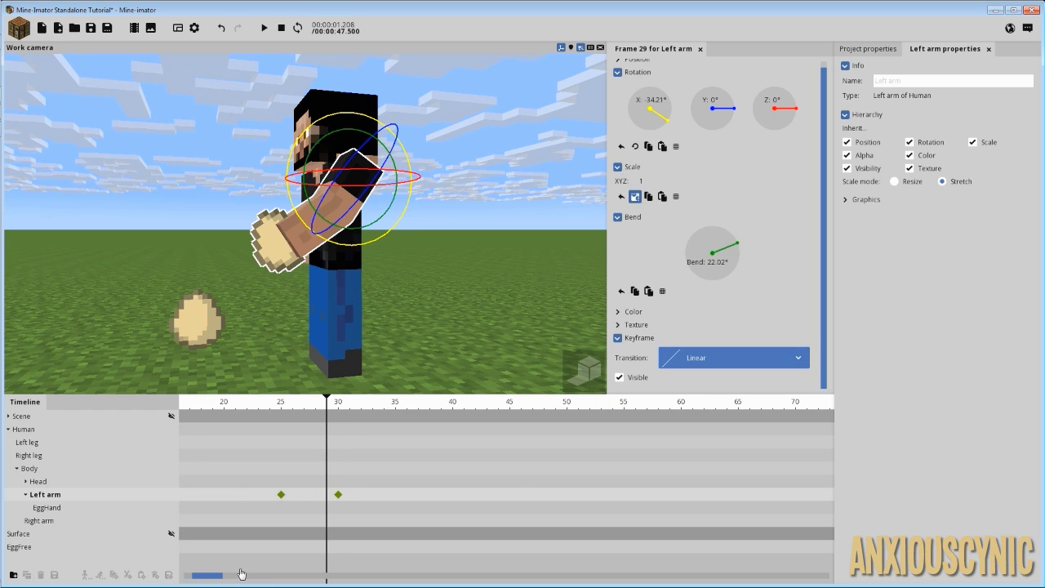
drag(215, 575, 207, 575)
mouse_move(495, 405)
mouse_down()
mouse_move(468, 410)
mouse_move(501, 408)
mouse_move(487, 413)
mouse_up()
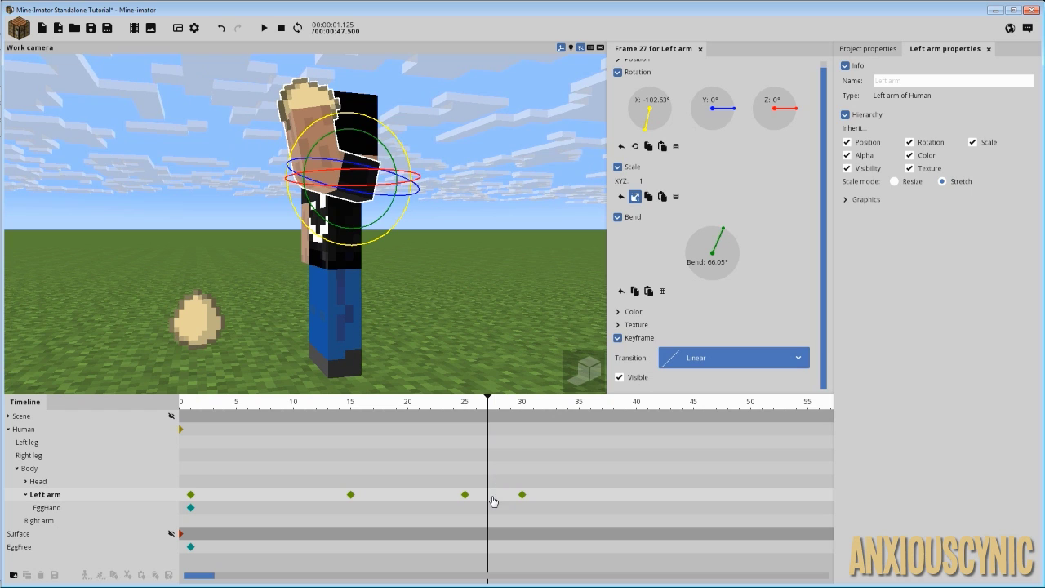
click(488, 546)
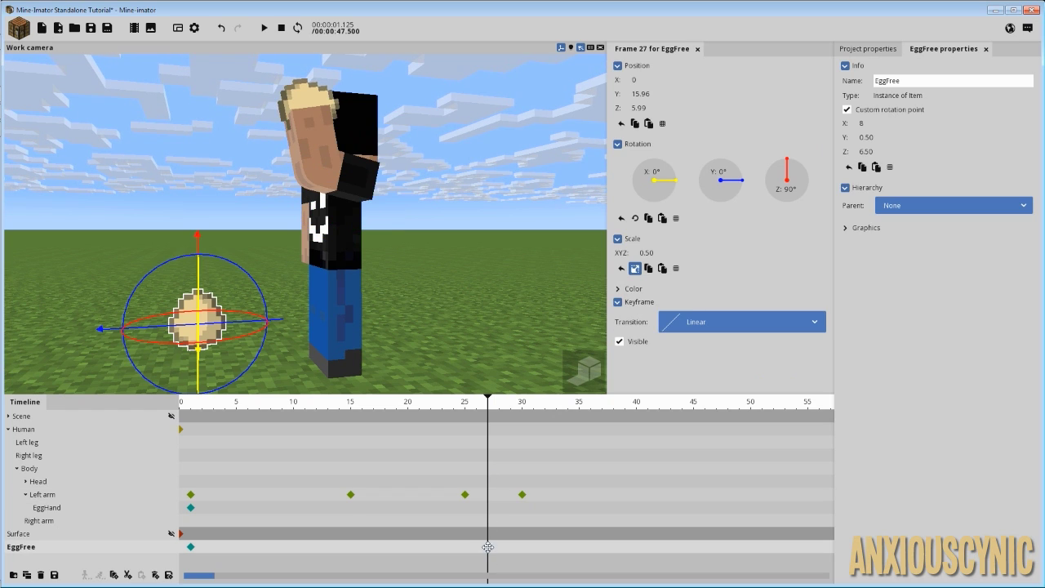
click(191, 547)
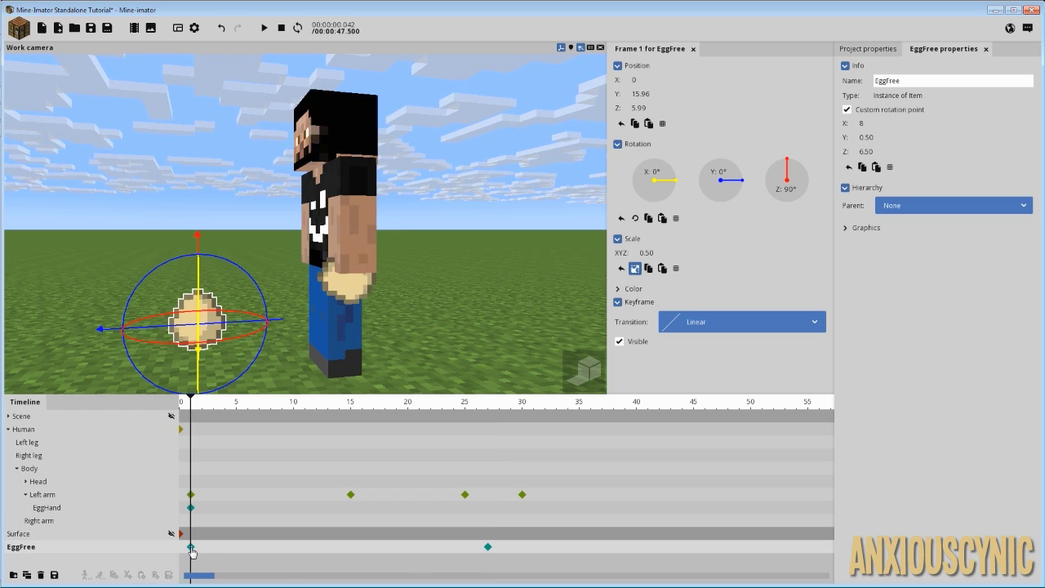
click(620, 342)
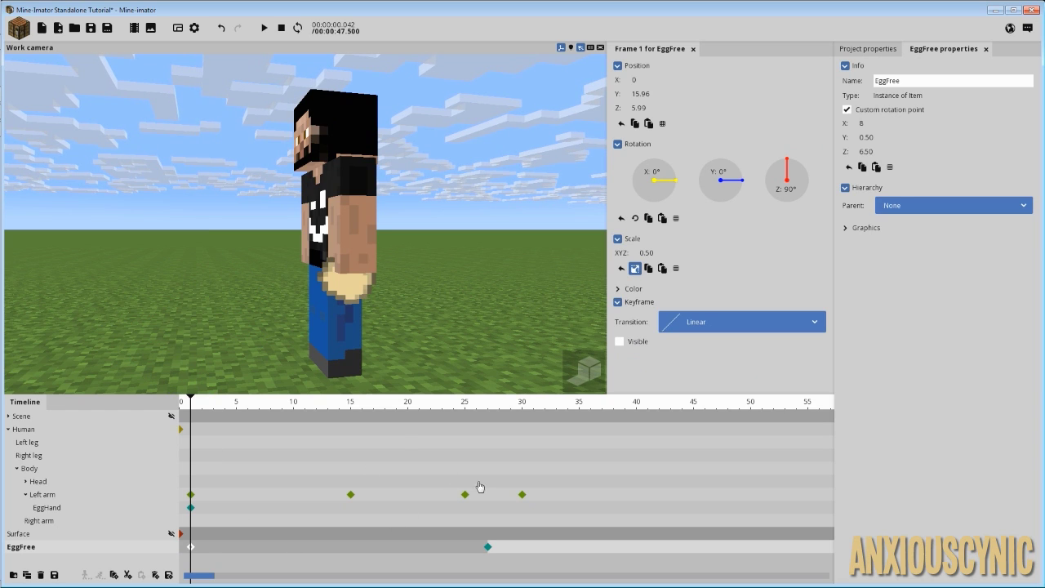
At frame 27, move EggFree to the raised hand at about X 6.02, Y 4.54, Z 27.66 with Y rotation about -90.30°
click(489, 547)
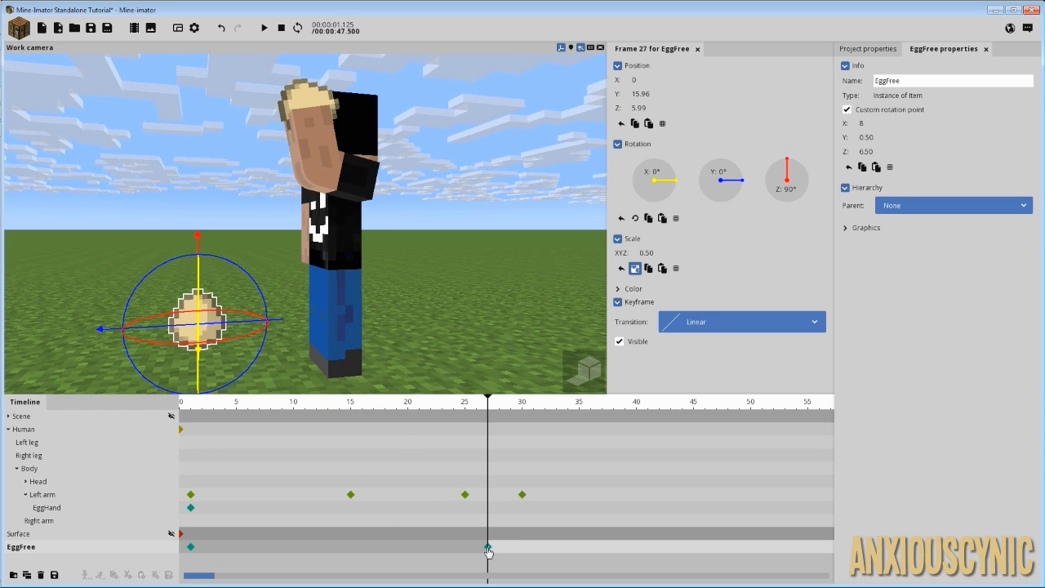
drag(219, 269, 363, 170)
drag(236, 140, 327, 135)
mouse_move(408, 199)
middle_down()
mouse_move(326, 199)
mouse_move(414, 217)
middle_up()
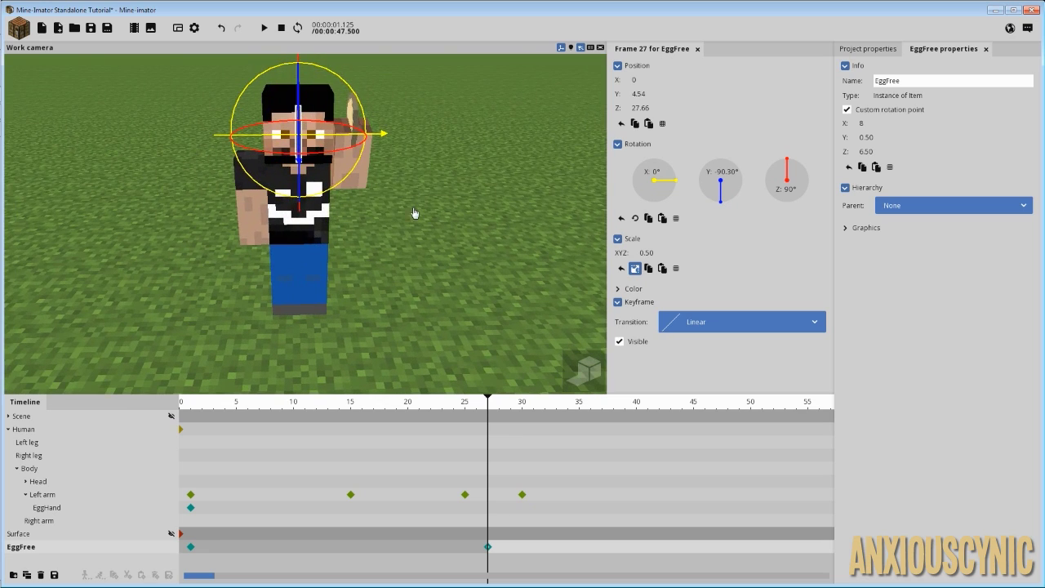
drag(384, 135, 430, 141)
middle_drag(430, 141, 465, 165)
right_drag(465, 263, 483, 217)
key(w)
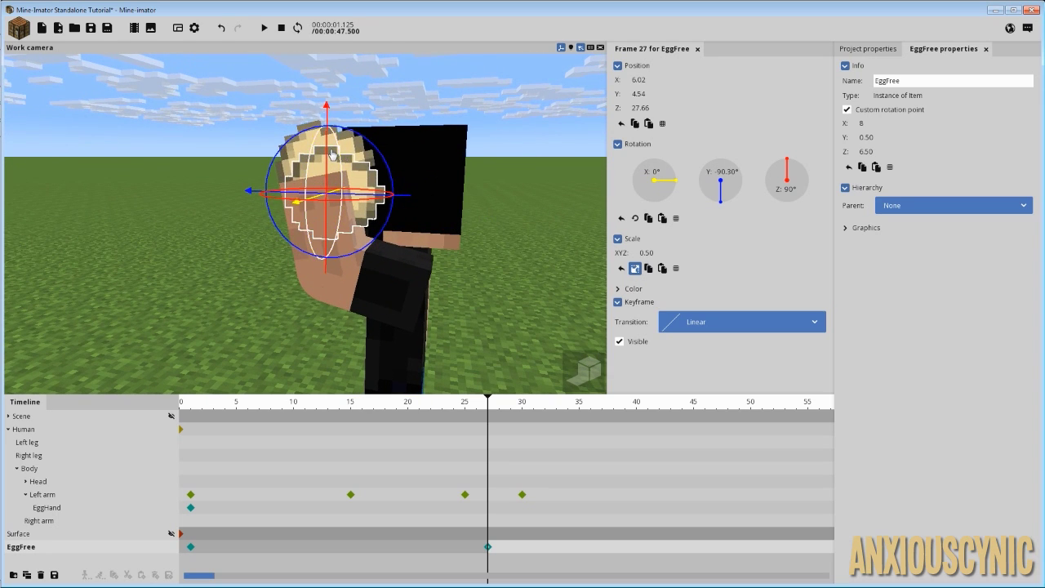
Align EggFree with the held egg at frame 27, at about Y 5.18 and Z 29.15 with Y rotation about -78.78°
drag(331, 159, 360, 112)
drag(430, 110, 413, 131)
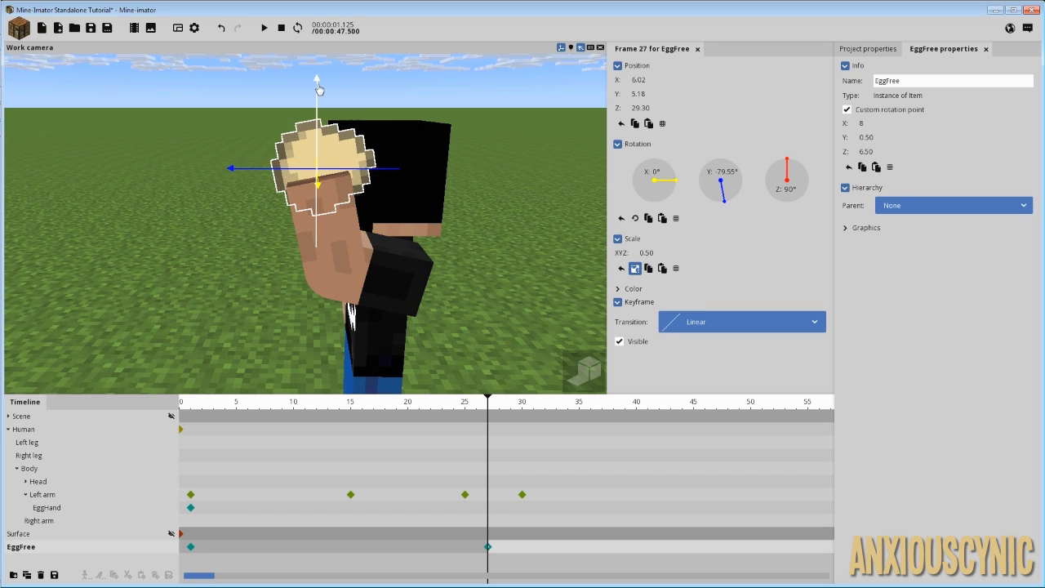
drag(438, 169, 367, 200)
scroll(462, 187, up, 5)
drag(482, 183, 385, 178)
middle_drag(416, 183, 448, 138)
drag(252, 180, 254, 181)
drag(323, 177, 338, 180)
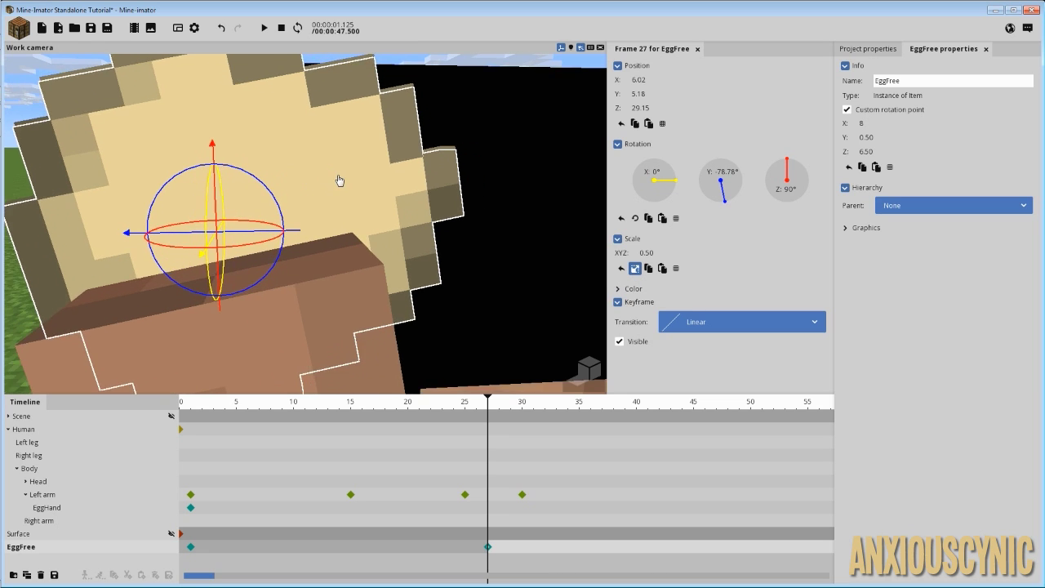
Nudge EggFree up to about Z 29.19 at frame 27 and save the project
scroll(338, 179, down, 2)
drag(212, 150, 213, 149)
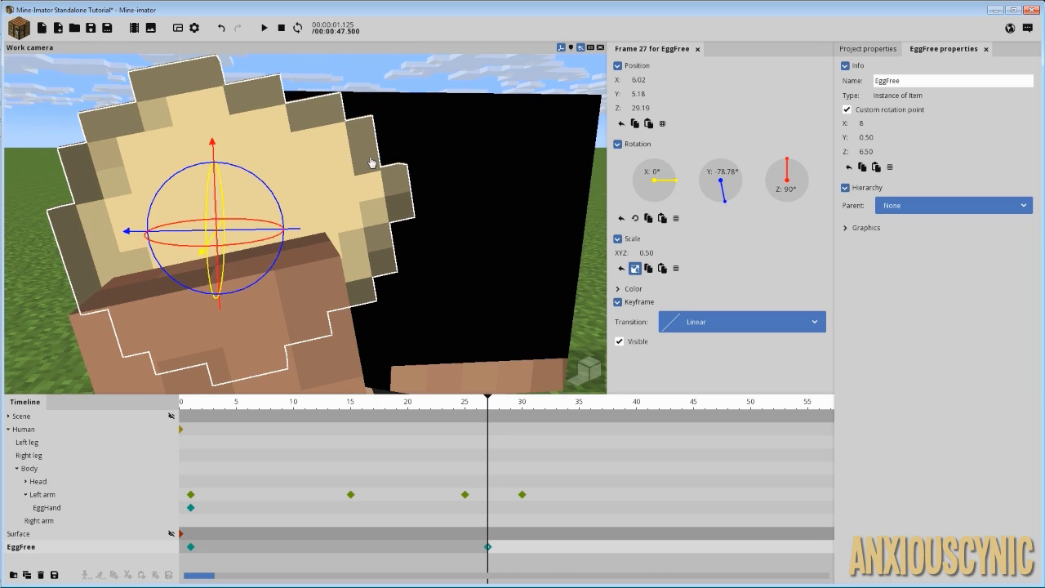
drag(372, 162, 343, 180)
middle_drag(278, 155, 375, 161)
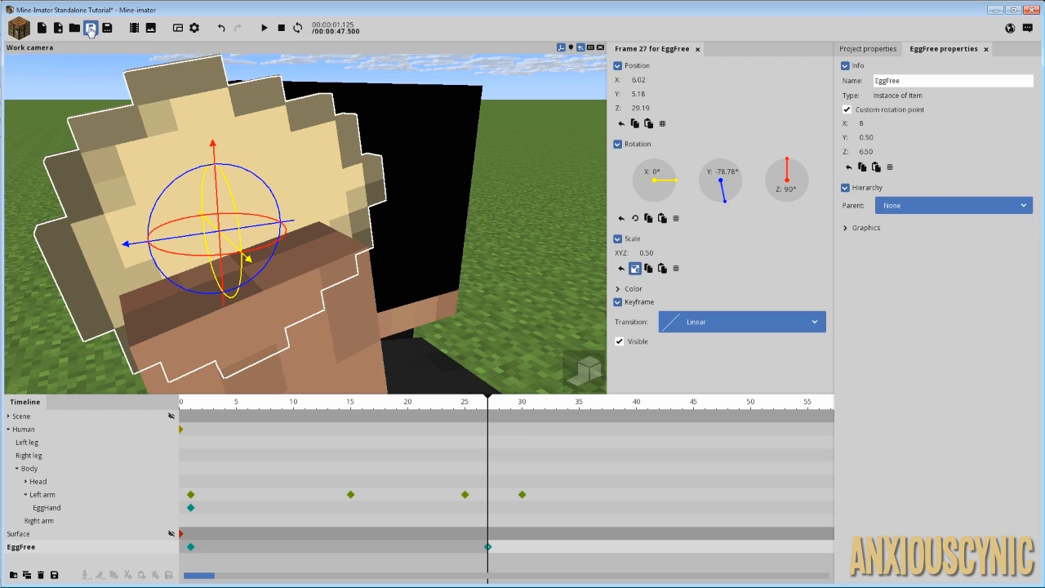
click(91, 29)
middle_drag(376, 226, 470, 335)
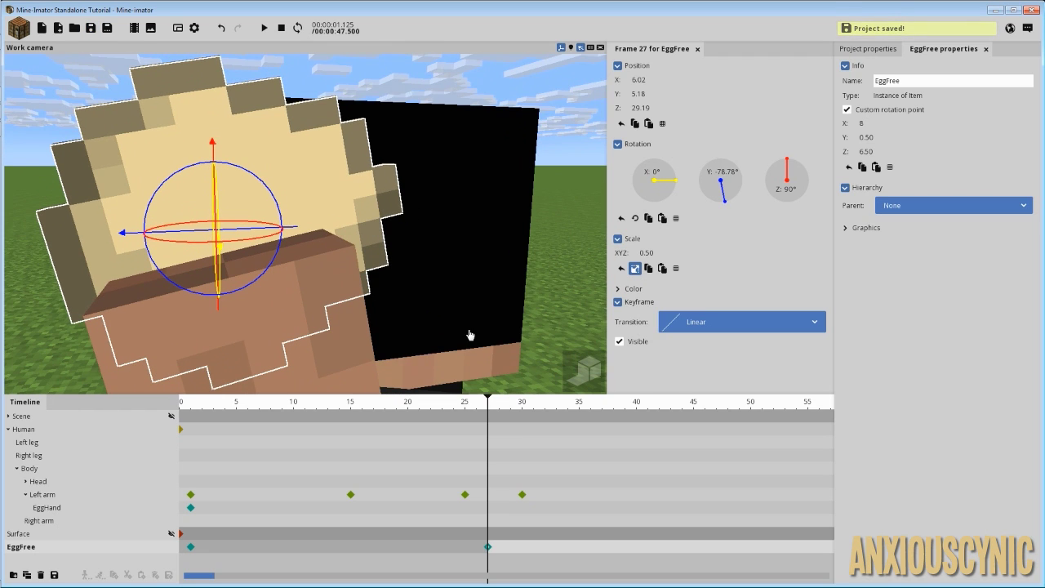
Add an EggHand keyframe at frame 27 and make EggHand invisible there
double_click(488, 510)
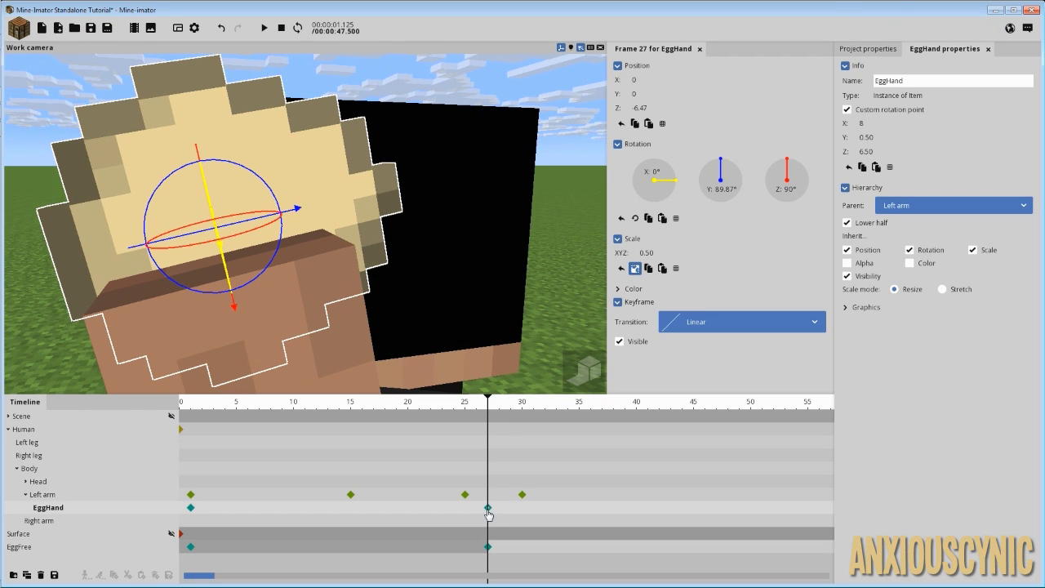
click(633, 344)
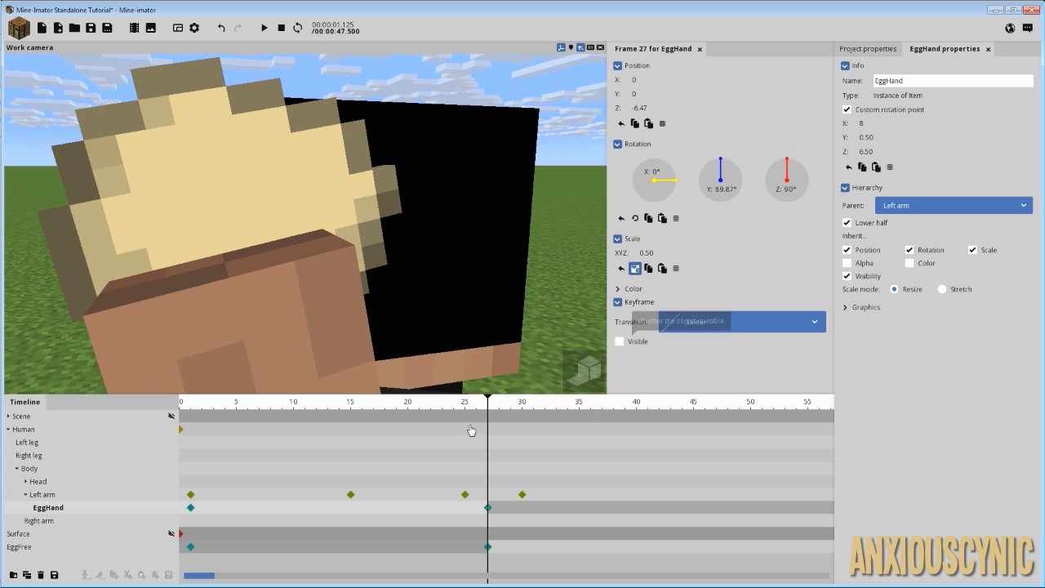
click(620, 342)
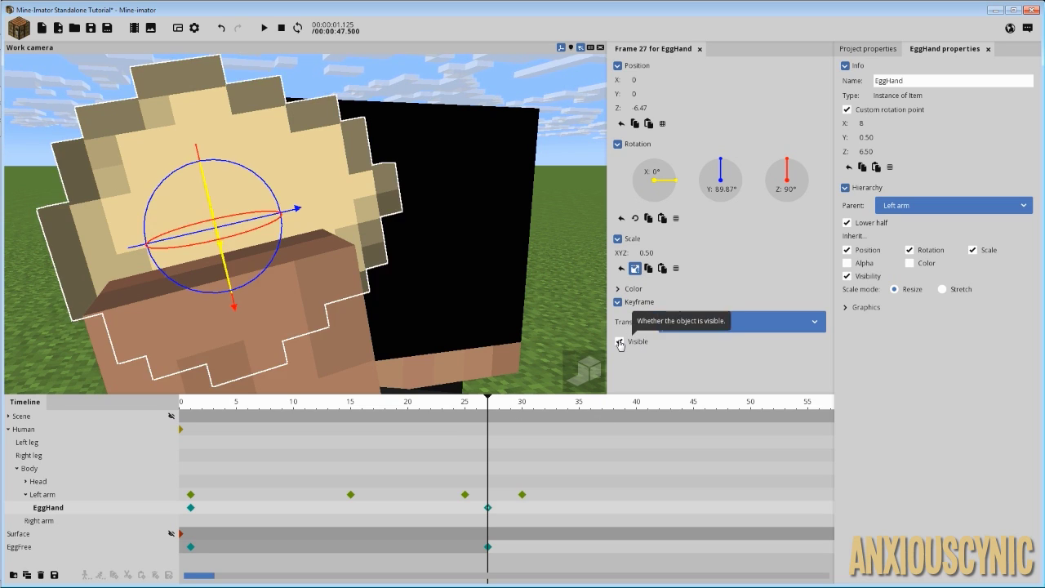
click(619, 342)
click(620, 342)
click(619, 342)
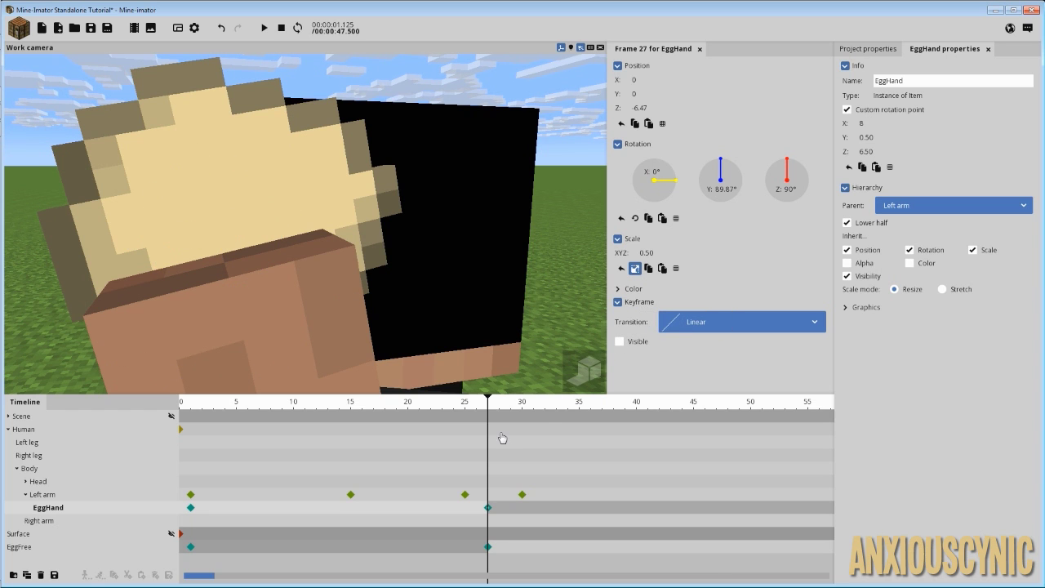
Play back the throw from frames 19 and 14 to check the swap from EggHand to EggFree at frame 27
drag(482, 405, 392, 402)
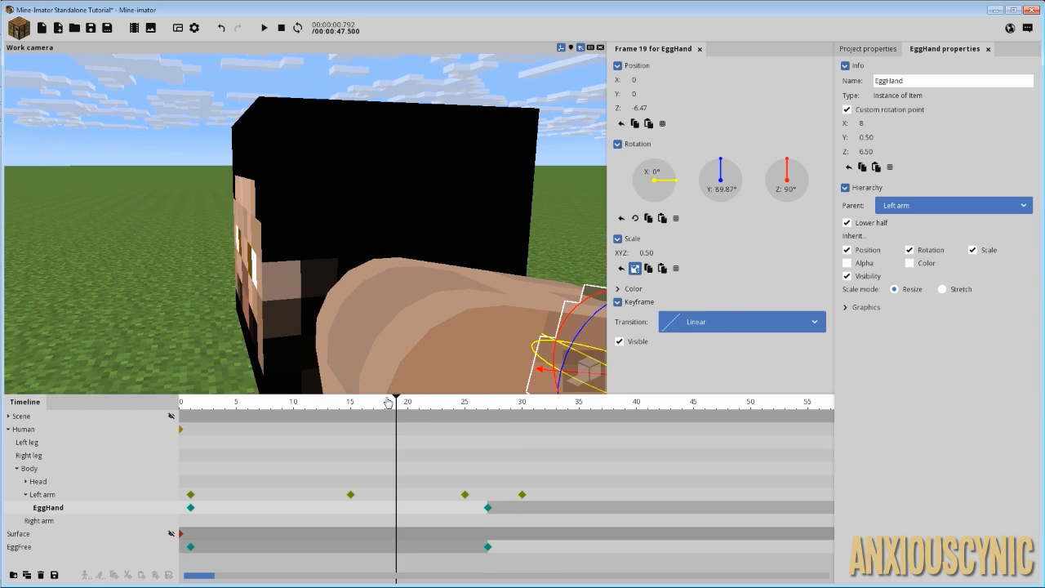
key(space)
key(space)
drag(431, 270, 418, 123)
scroll(403, 231, down, 4)
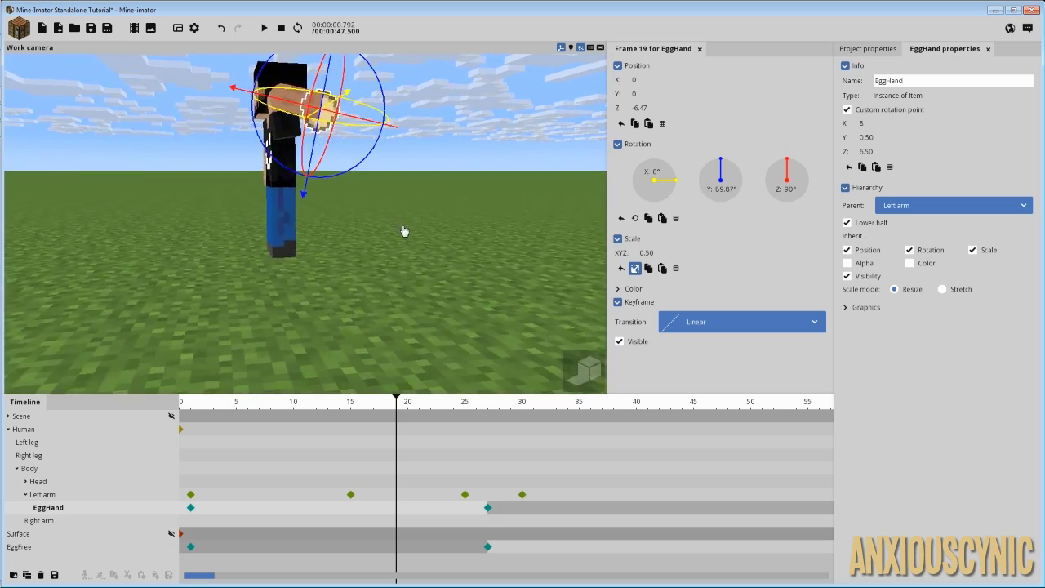
mouse_move(403, 231)
mouse_down()
mouse_move(403, 253)
mouse_move(403, 228)
mouse_up()
right_drag(404, 220, 404, 225)
click(339, 403)
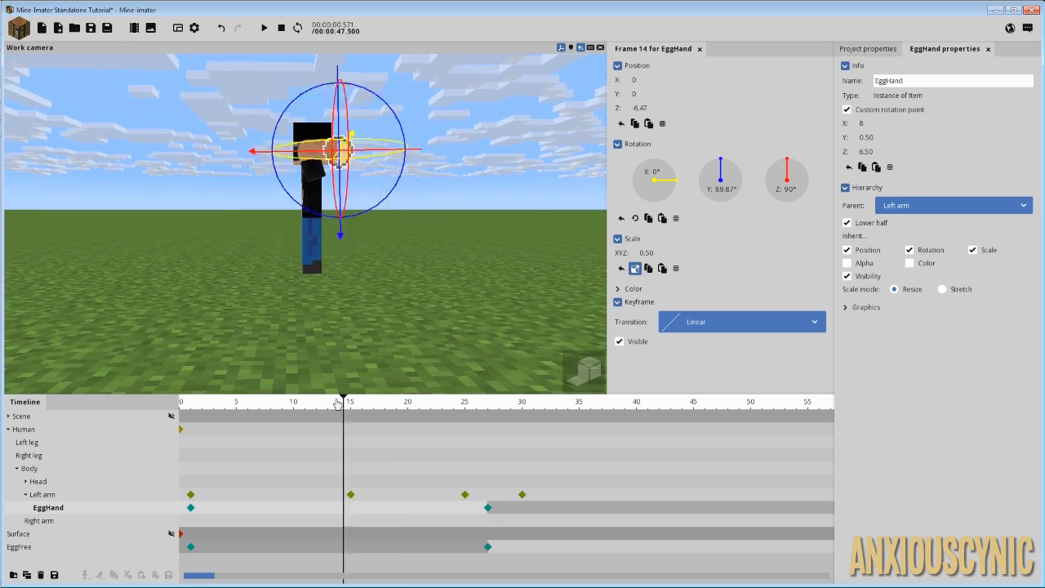
key(space)
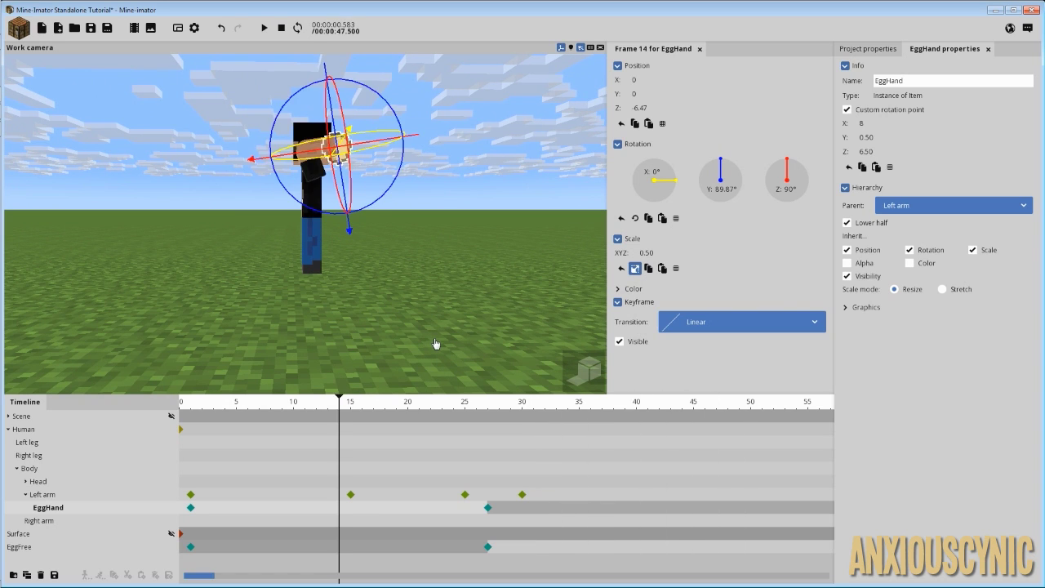
click(488, 531)
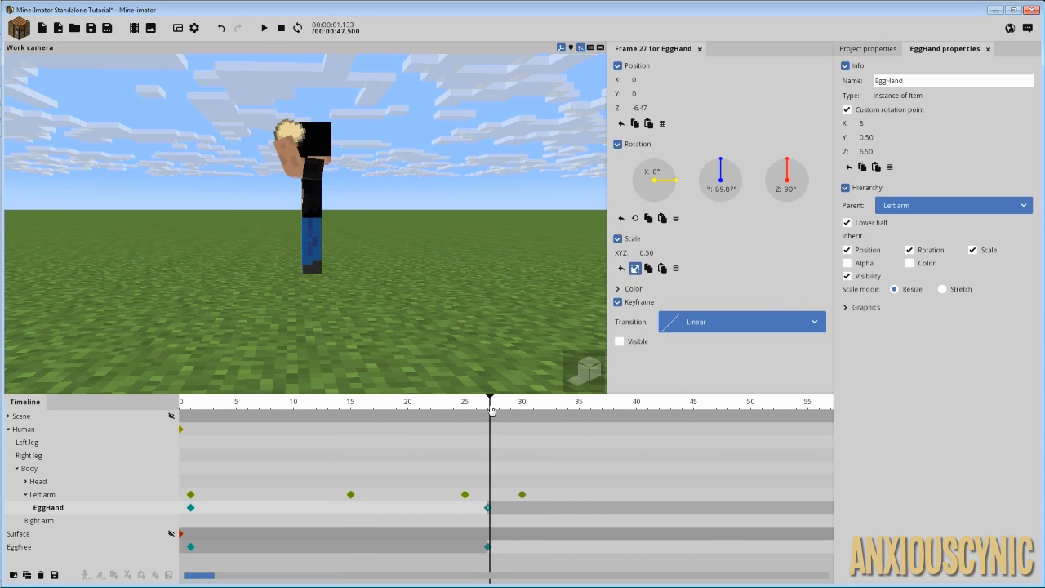
Add an EggFree keyframe at frame 50
drag(207, 582, 218, 581)
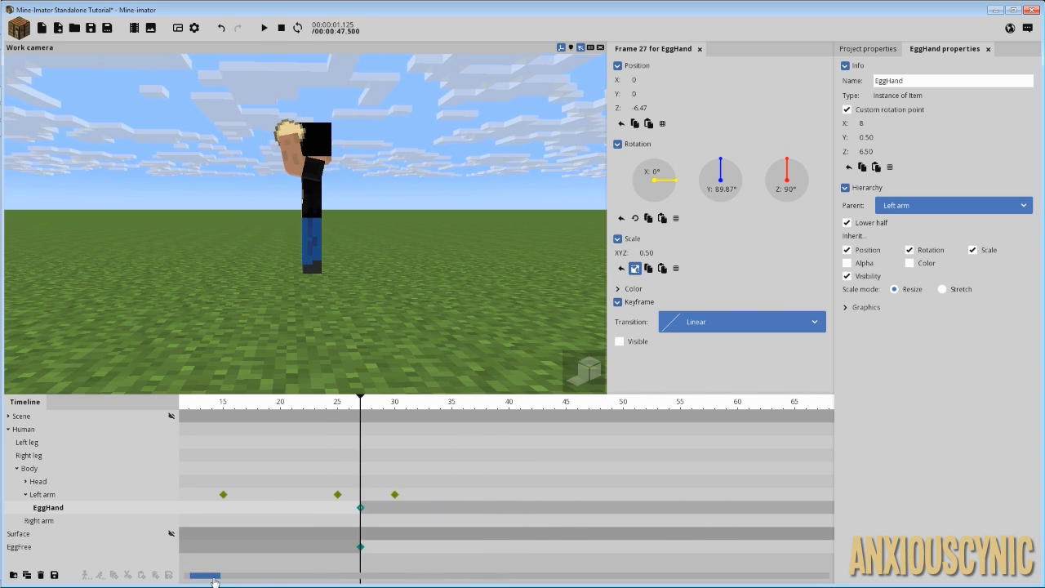
click(247, 546)
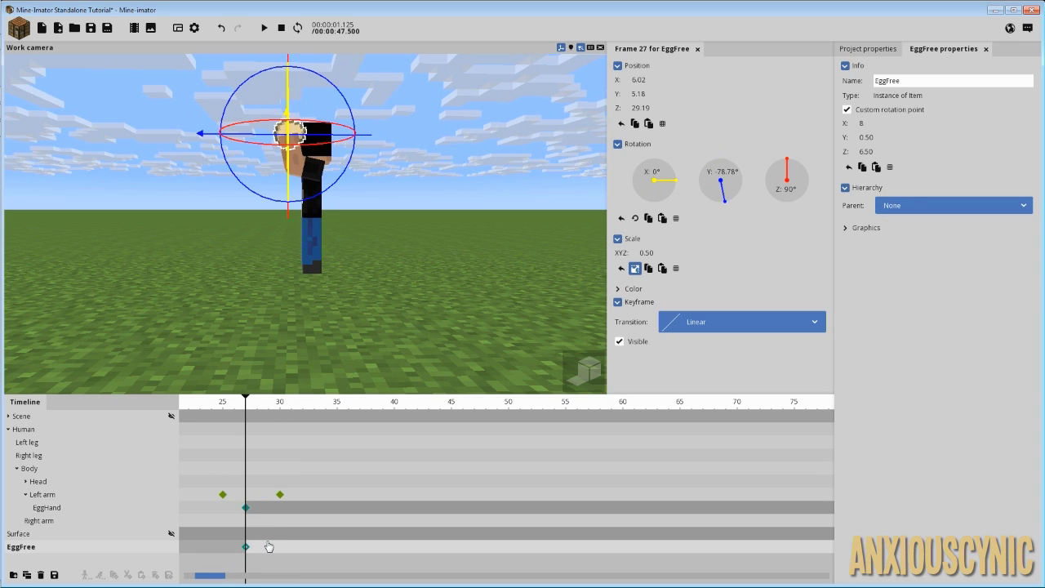
ctrl+scroll(269, 546, down, 5)
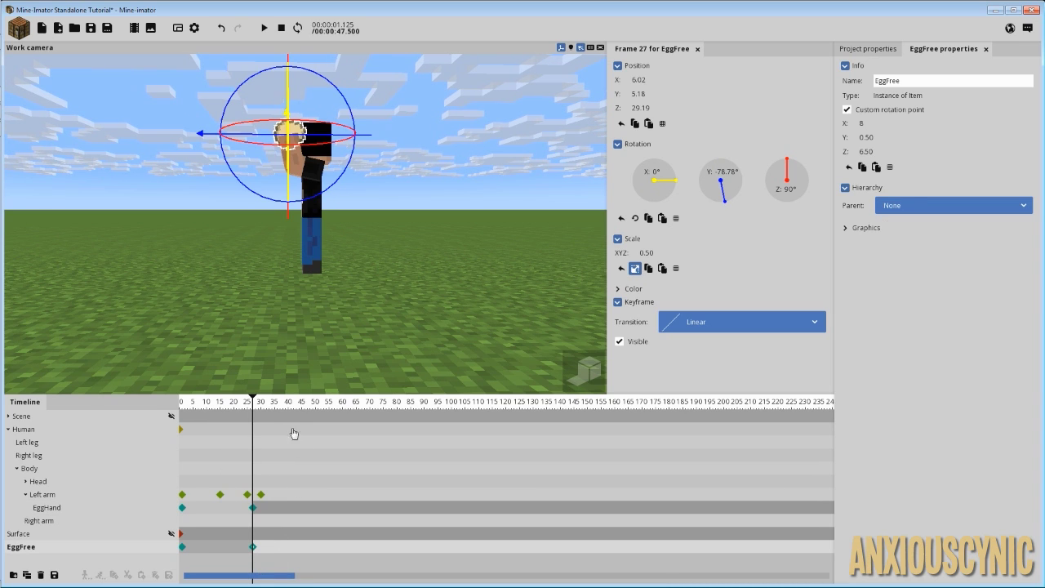
drag(297, 409, 319, 425)
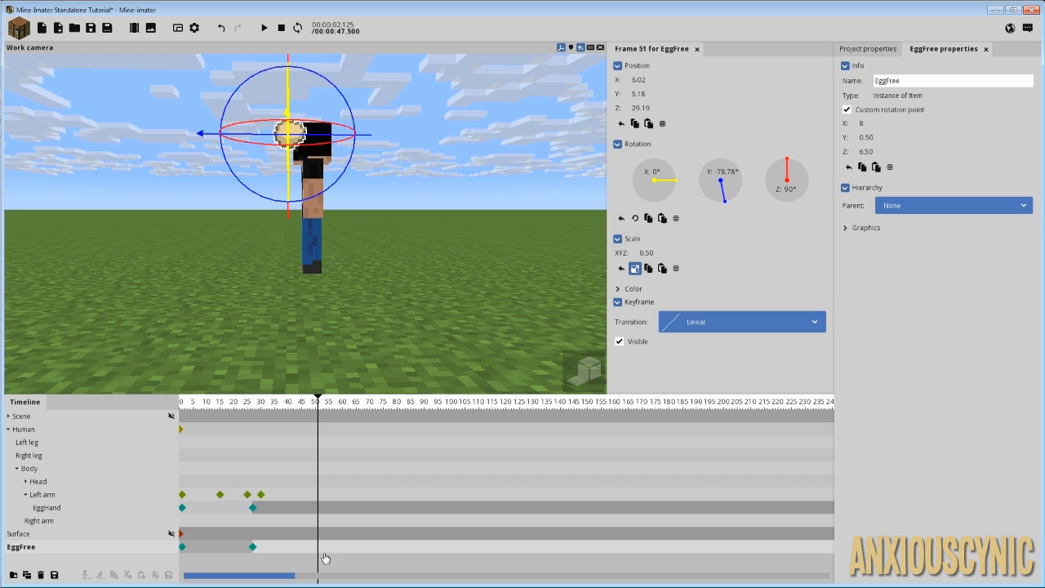
click(316, 547)
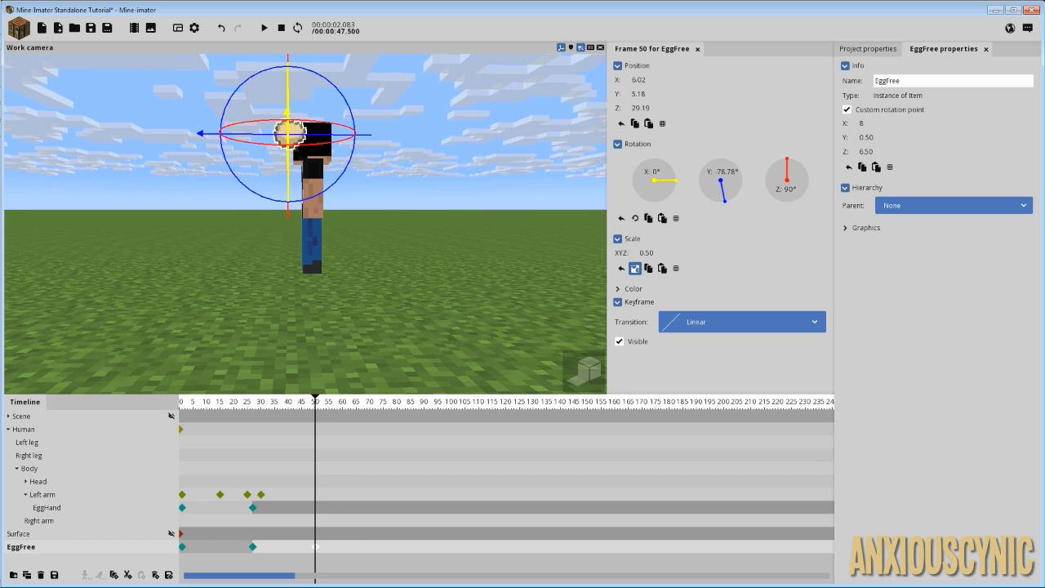
At frame 50, move EggFree far out in front of the character and set its Y position to 230
drag(409, 242, 408, 310)
scroll(408, 242, down, 4)
right_drag(457, 273, 376, 223)
drag(457, 273, 457, 253)
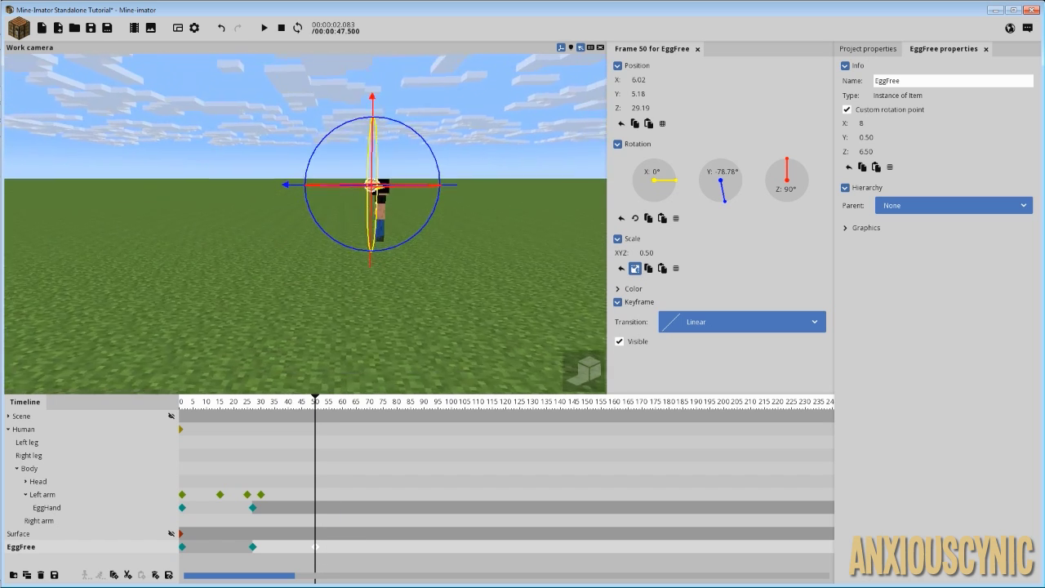
right_drag(457, 275, 513, 280)
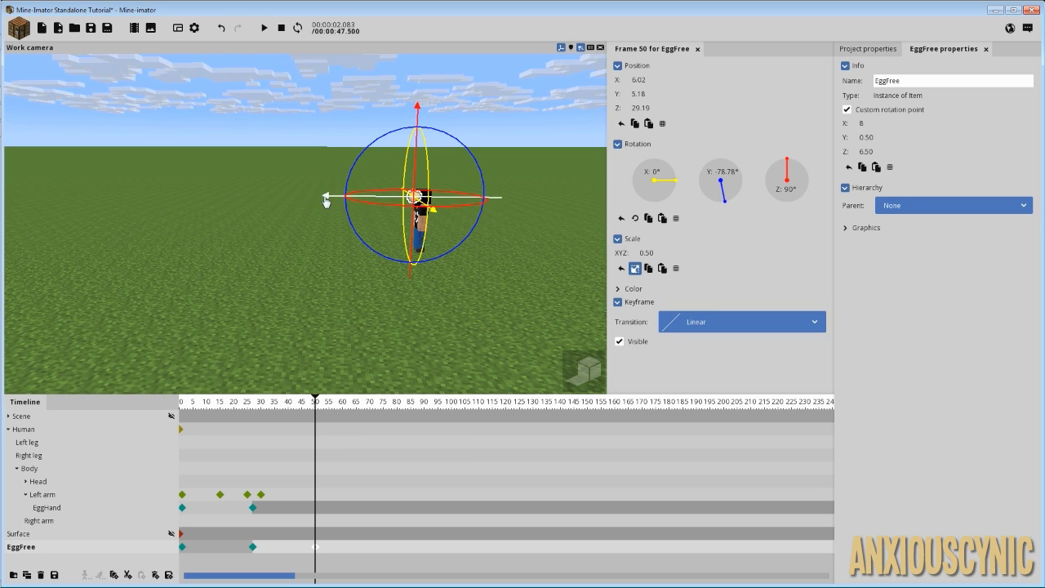
right_drag(531, 296, 528, 298)
drag(538, 301, 536, 304)
right_drag(537, 295, 532, 303)
drag(385, 201, 125, 210)
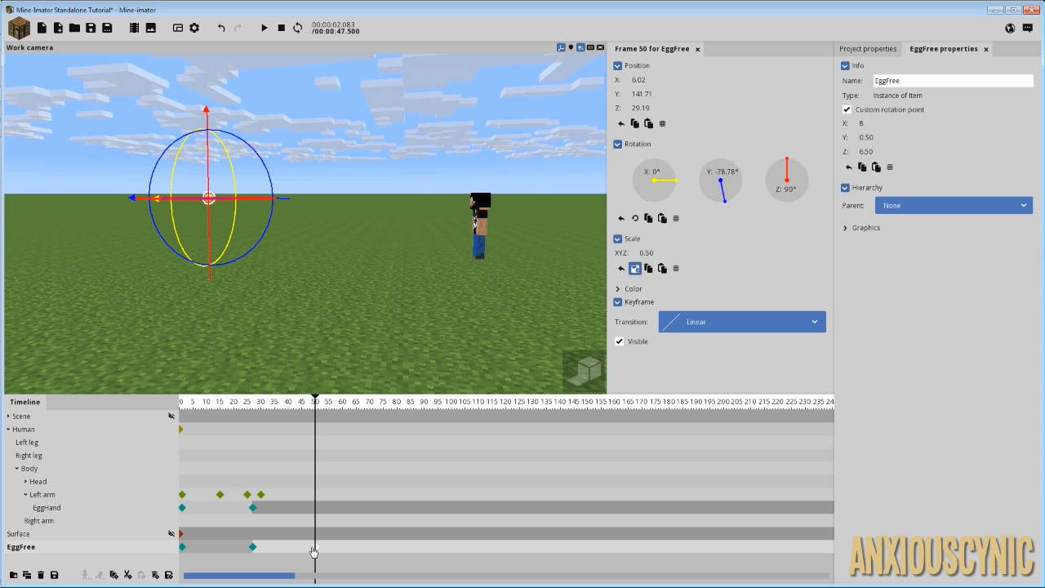
drag(289, 209, 196, 214)
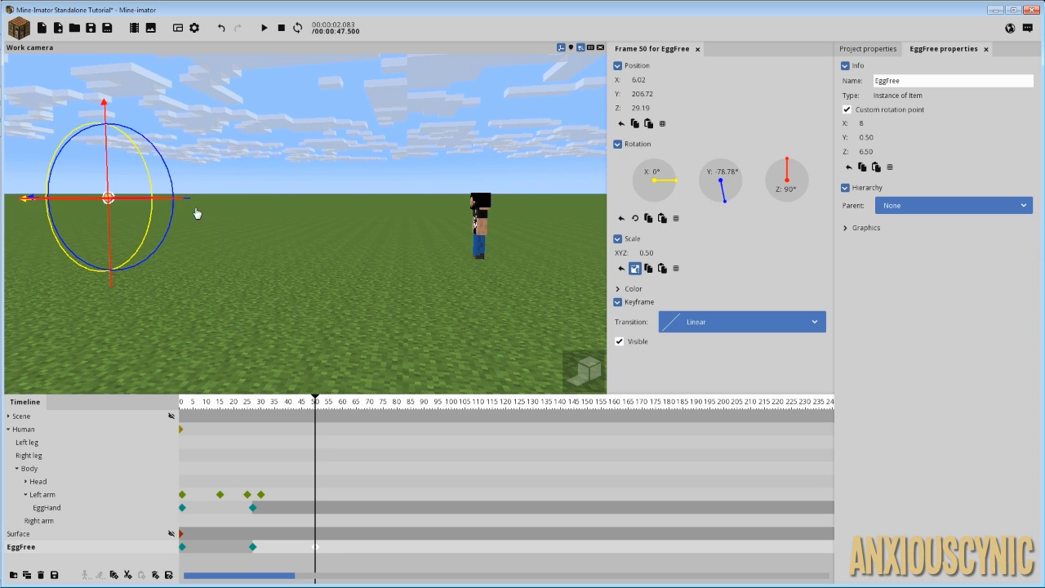
right_drag(343, 290, 323, 360)
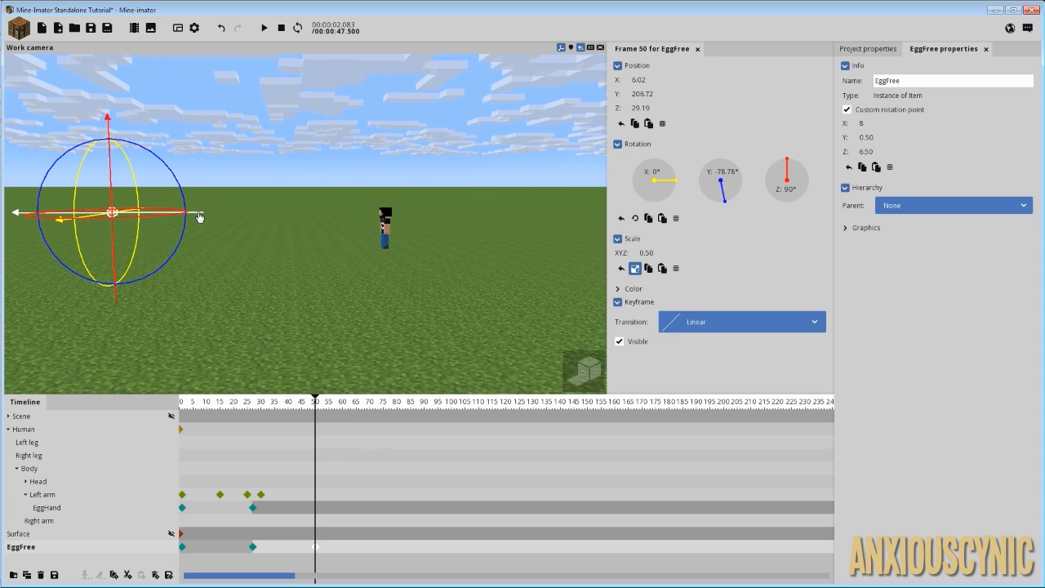
drag(193, 214, 136, 206)
right_drag(298, 258, 250, 258)
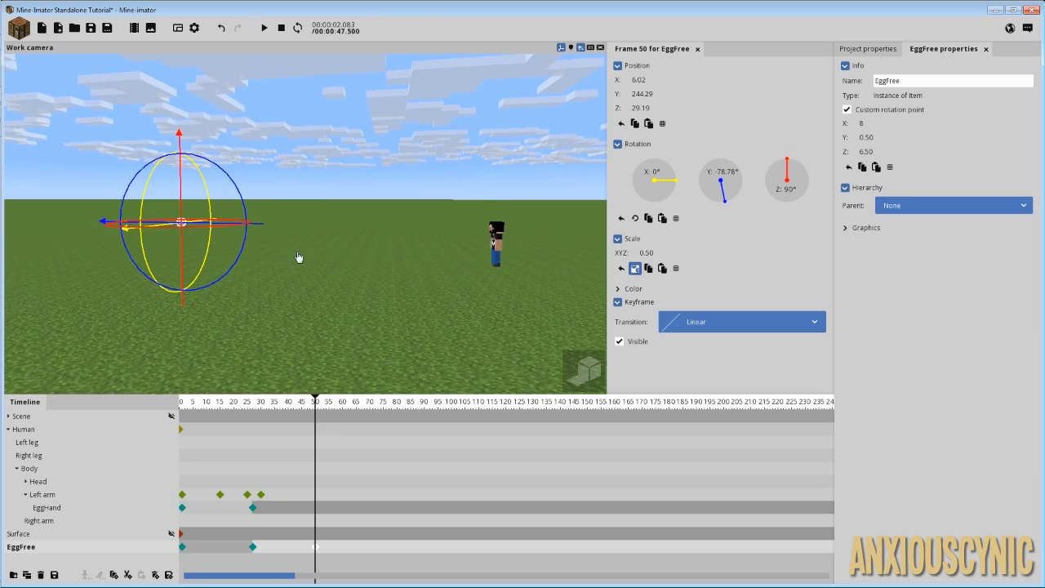
drag(285, 255, 313, 239)
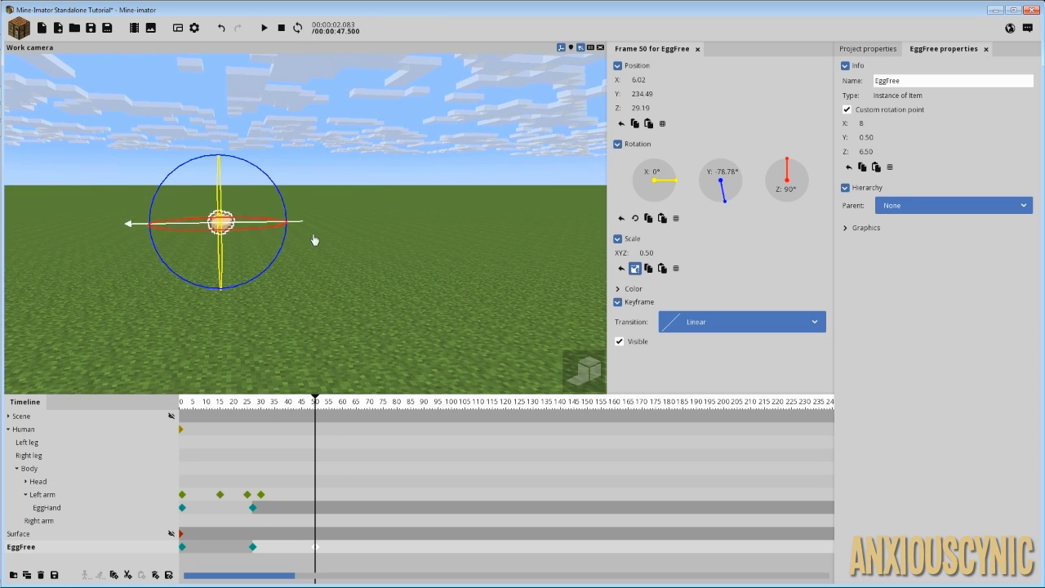
text(230)
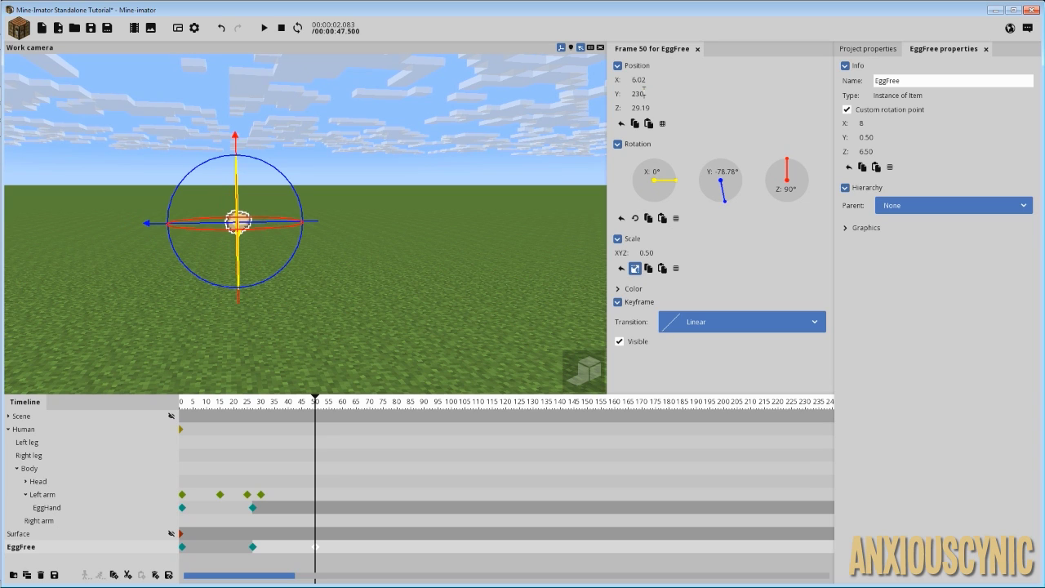
At frame 50, lower EggFree to Z about 2.68 near the ground and reset its Y rotation to 0°
drag(235, 138, 250, 210)
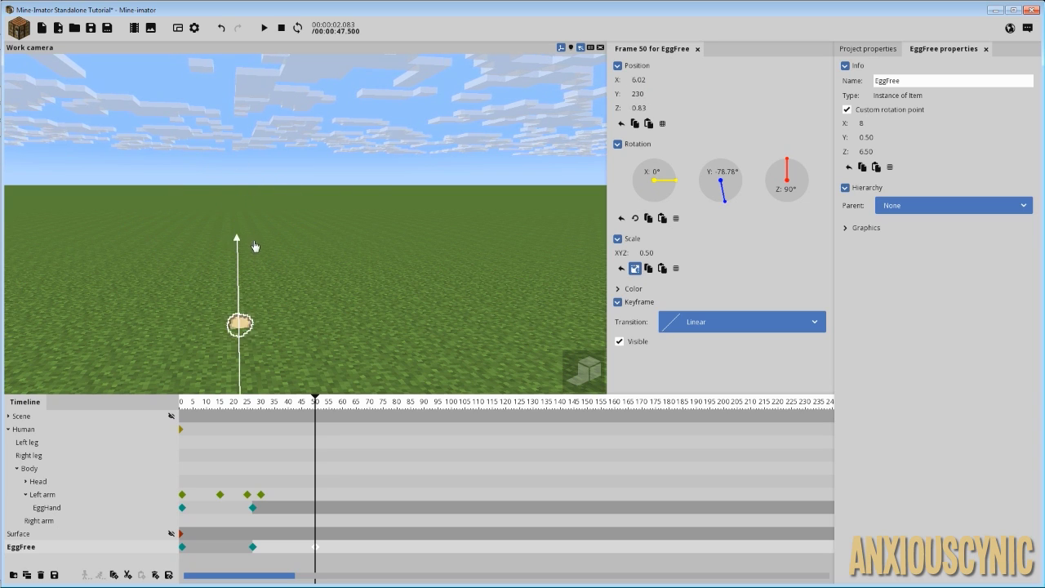
drag(253, 239, 253, 235)
drag(356, 249, 348, 218)
scroll(354, 252, up, 2)
right_drag(354, 252, 336, 209)
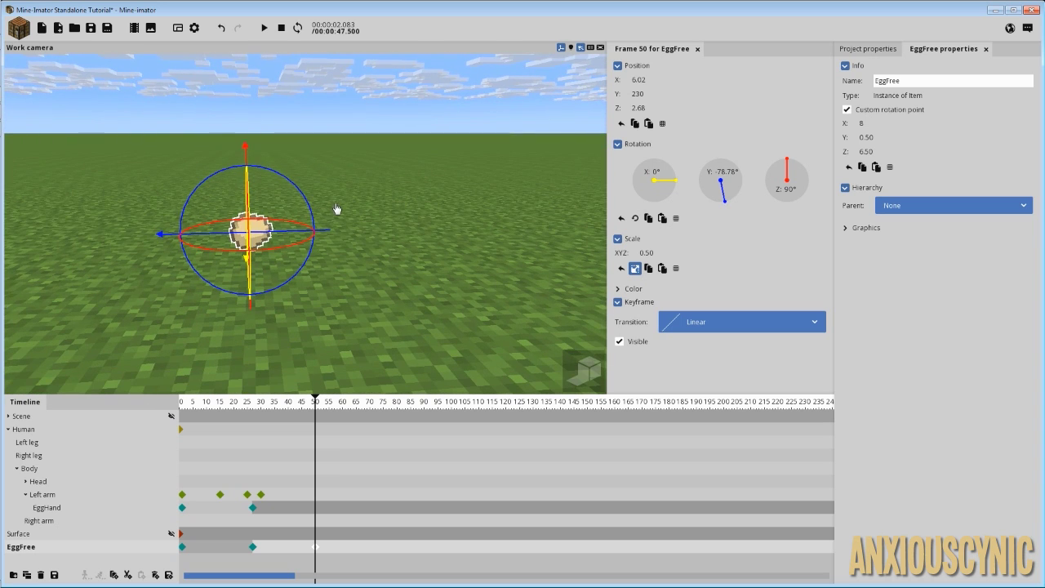
drag(378, 198, 357, 202)
scroll(356, 202, up, 5)
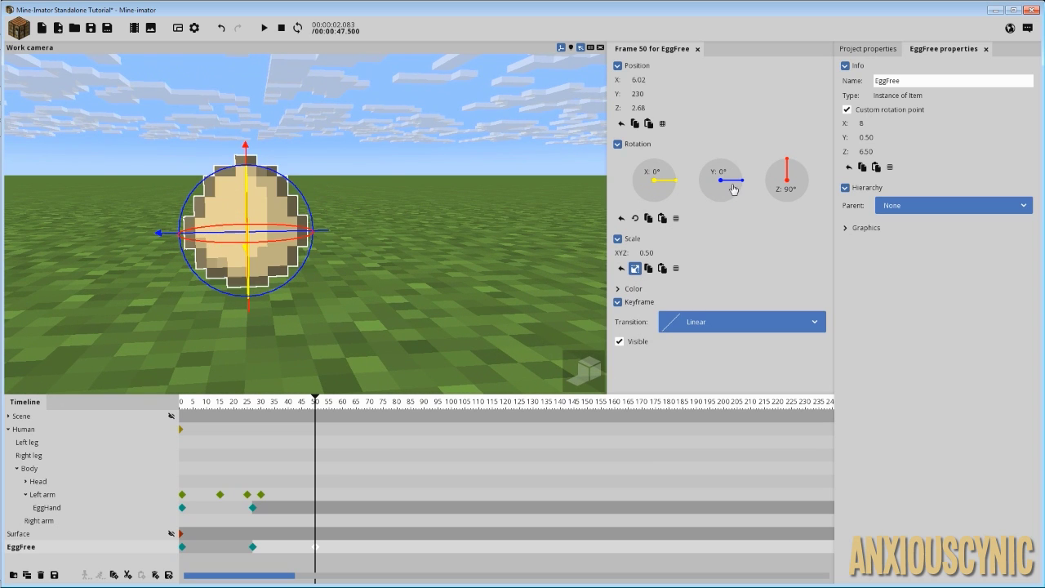
Play back the egg's flight from frames 25 and 27, viewing the character and the landing point together
click(287, 412)
click(249, 412)
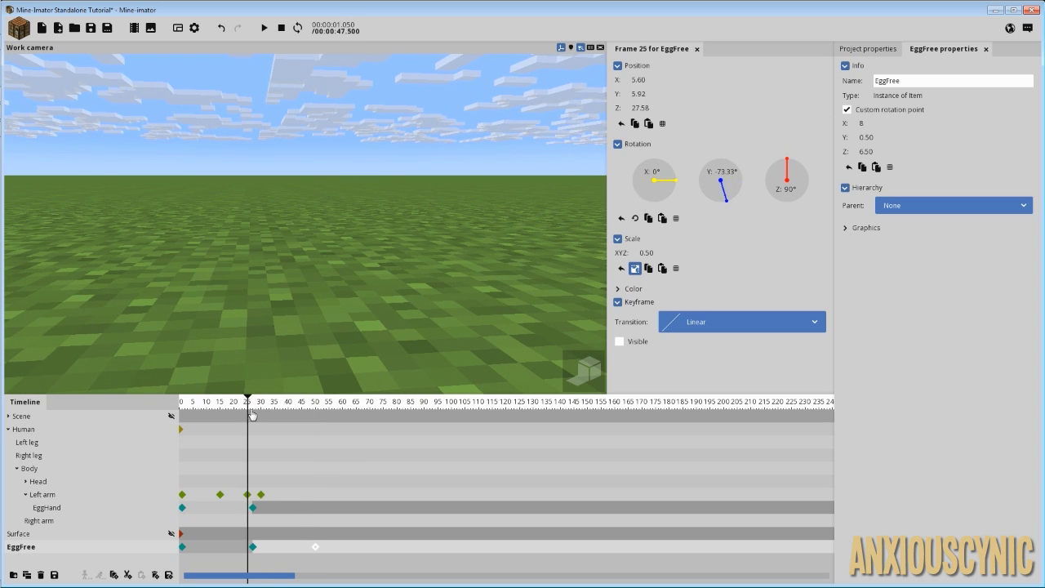
key(space)
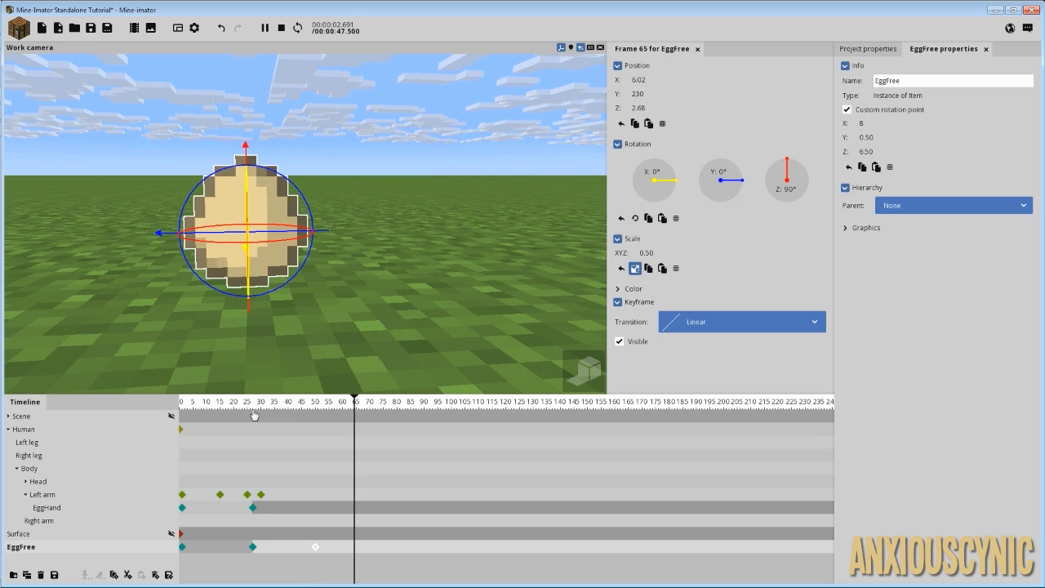
click(254, 412)
right_drag(419, 270, 422, 243)
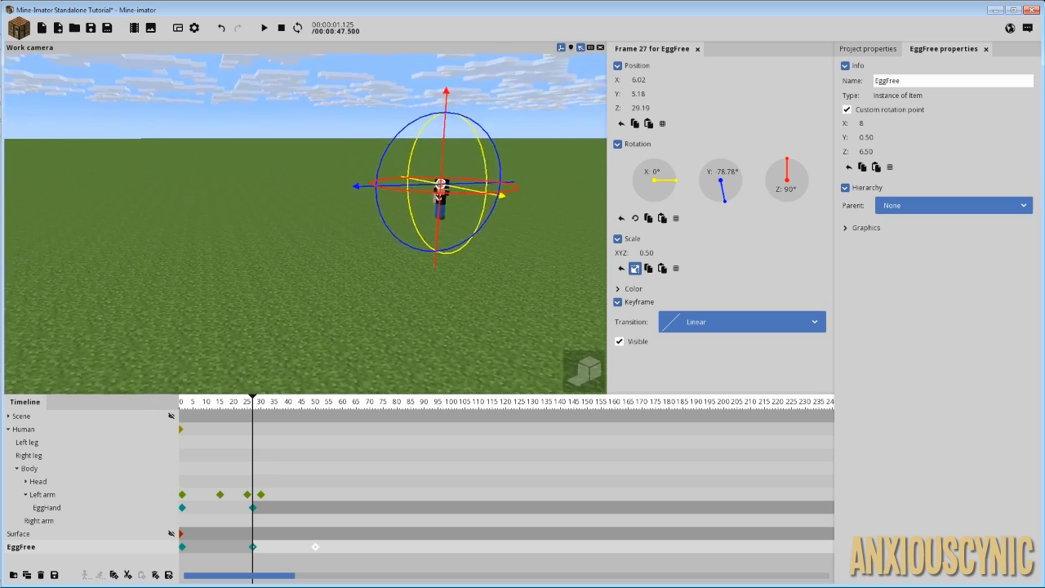
key(space)
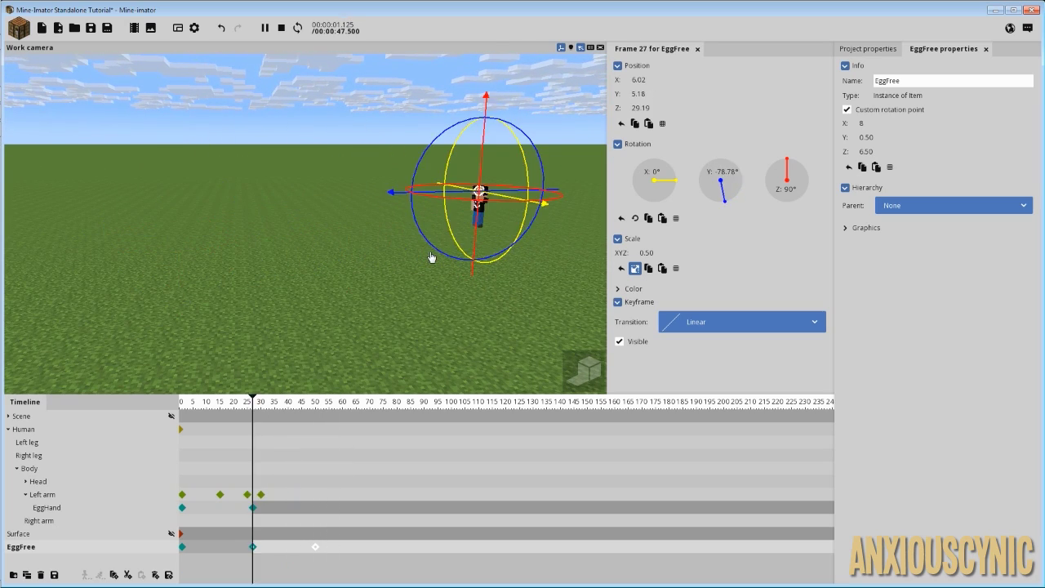
key(space)
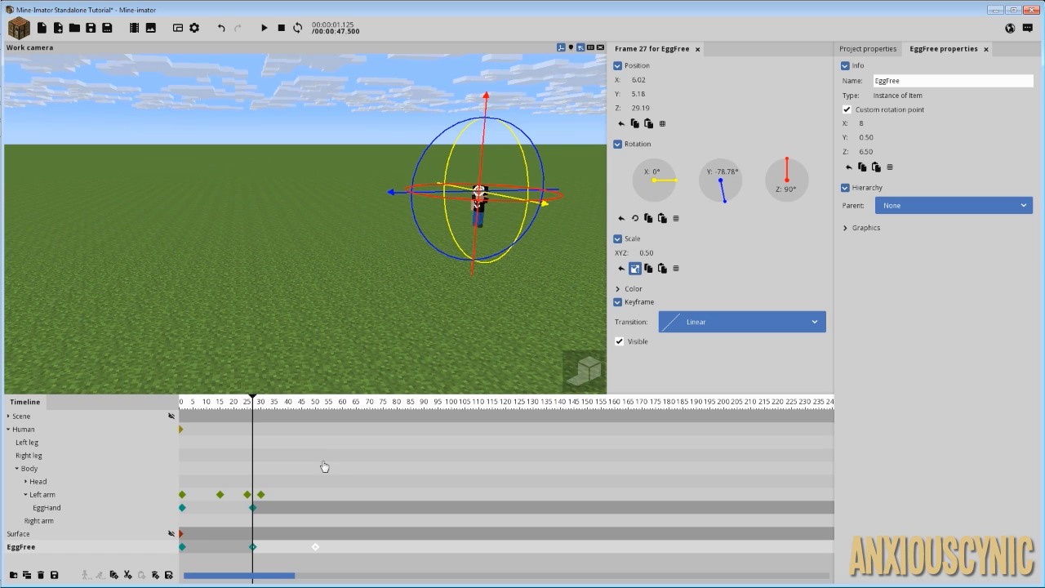
Move the last EggFree keyframe to frame 45 and play back the throw from frame 27
drag(316, 547, 303, 545)
click(256, 407)
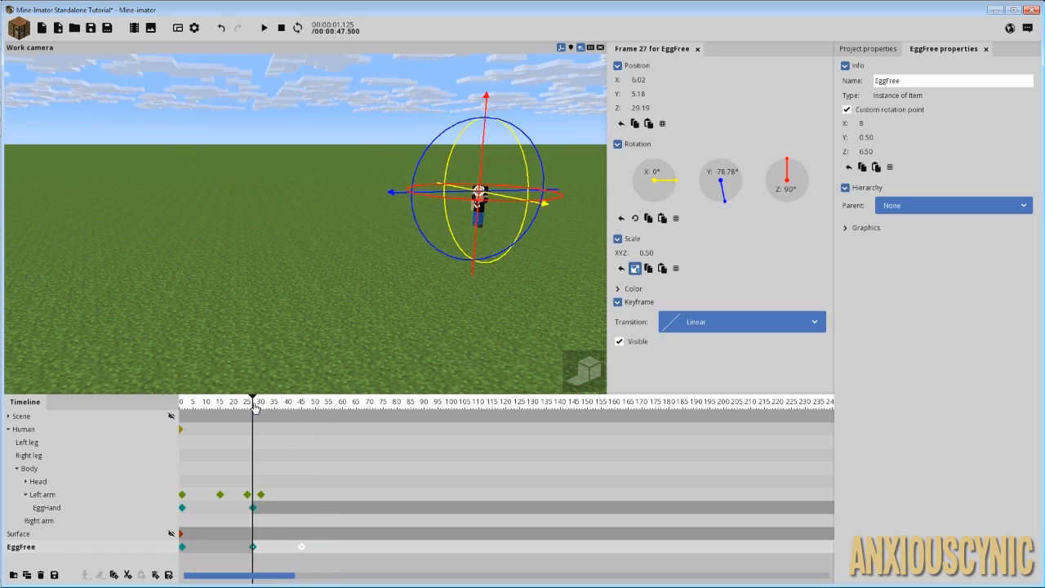
key(space)
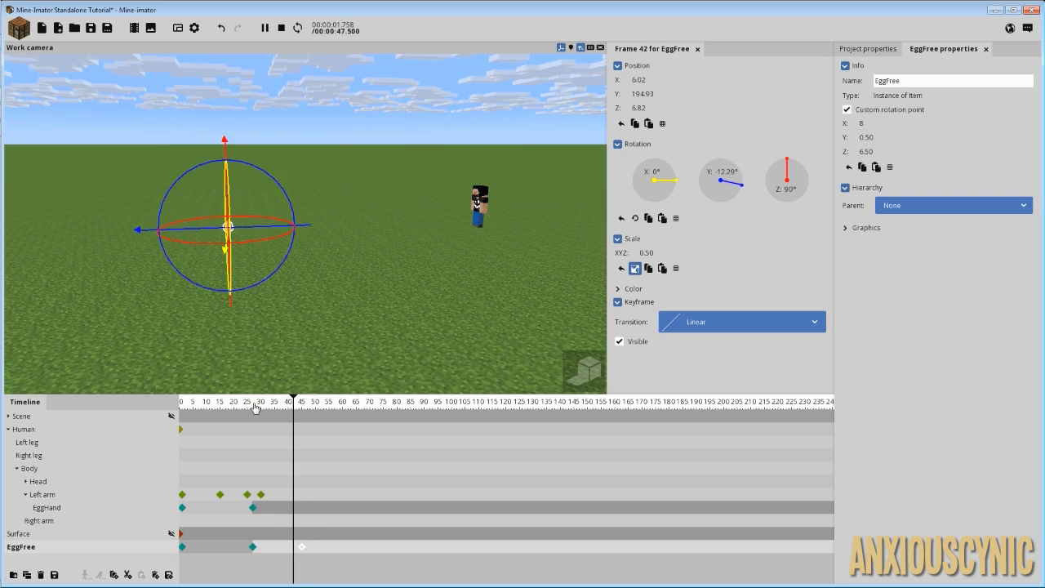
key(space)
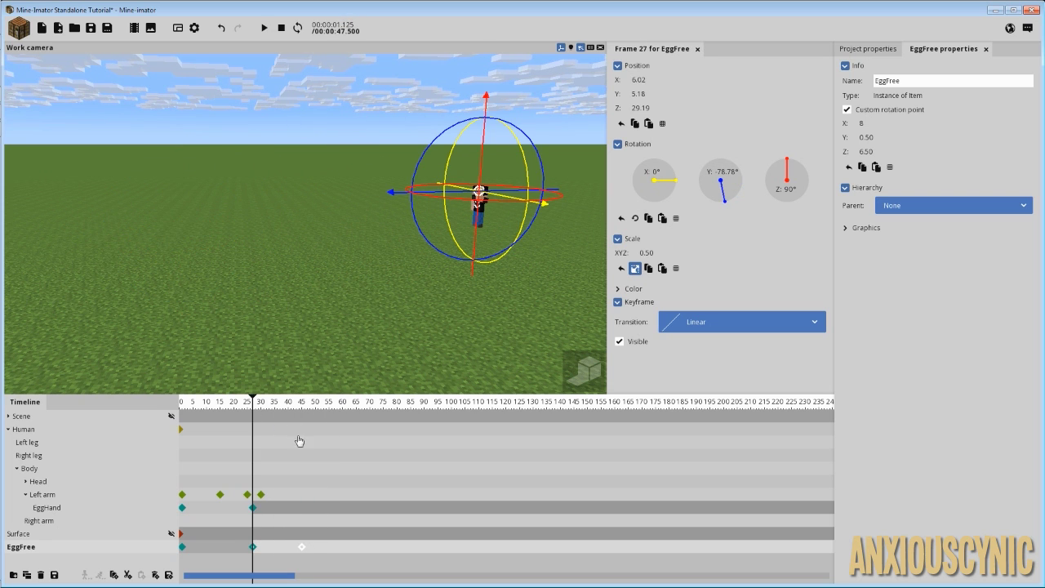
Move the last EggFree keyframe to frame 40 for a faster flight and save the project
drag(302, 409, 291, 409)
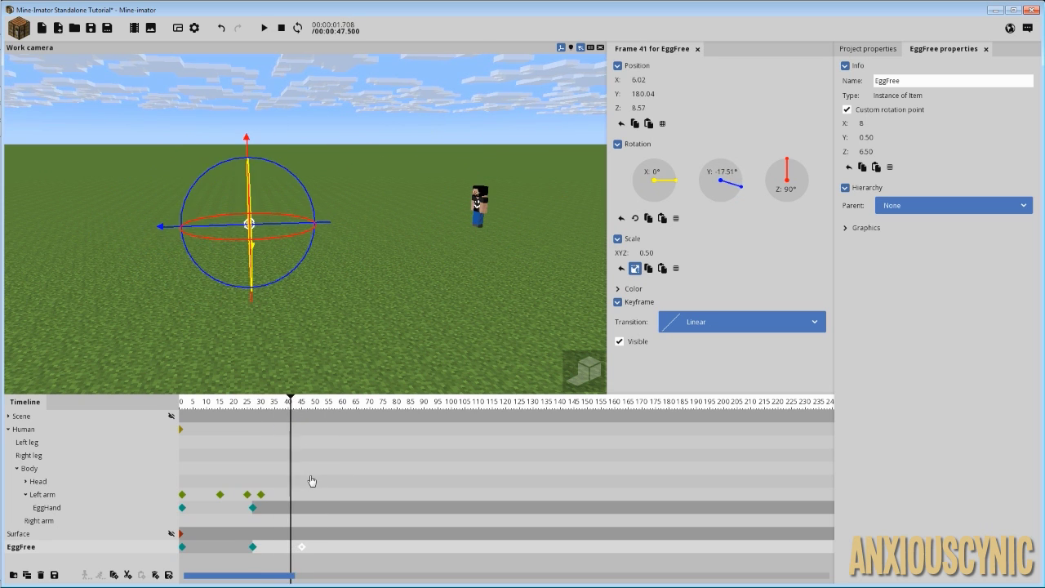
scroll(310, 490, up, 4)
drag(234, 579, 219, 576)
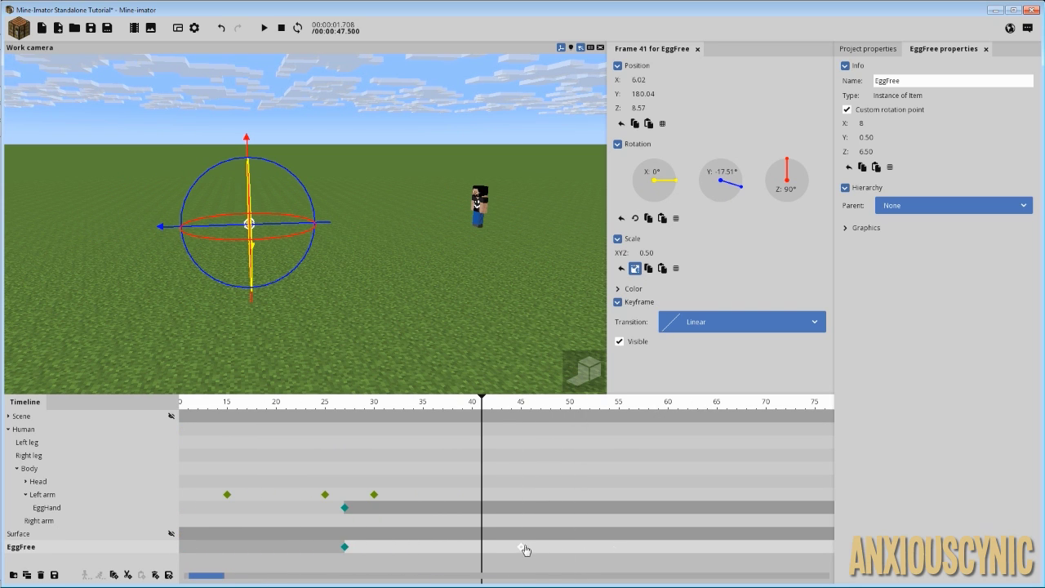
drag(526, 550, 474, 544)
click(337, 407)
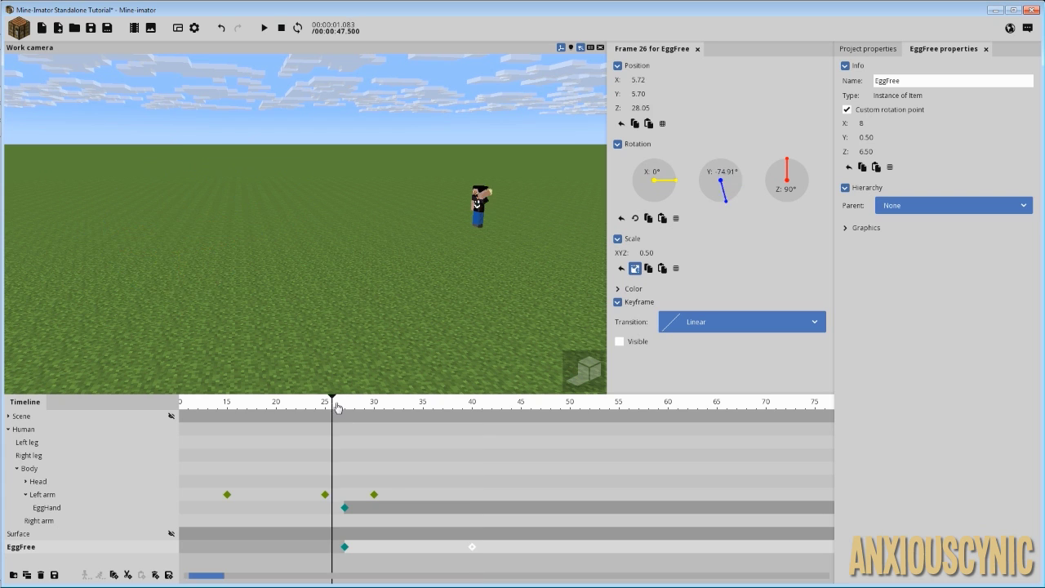
key(space)
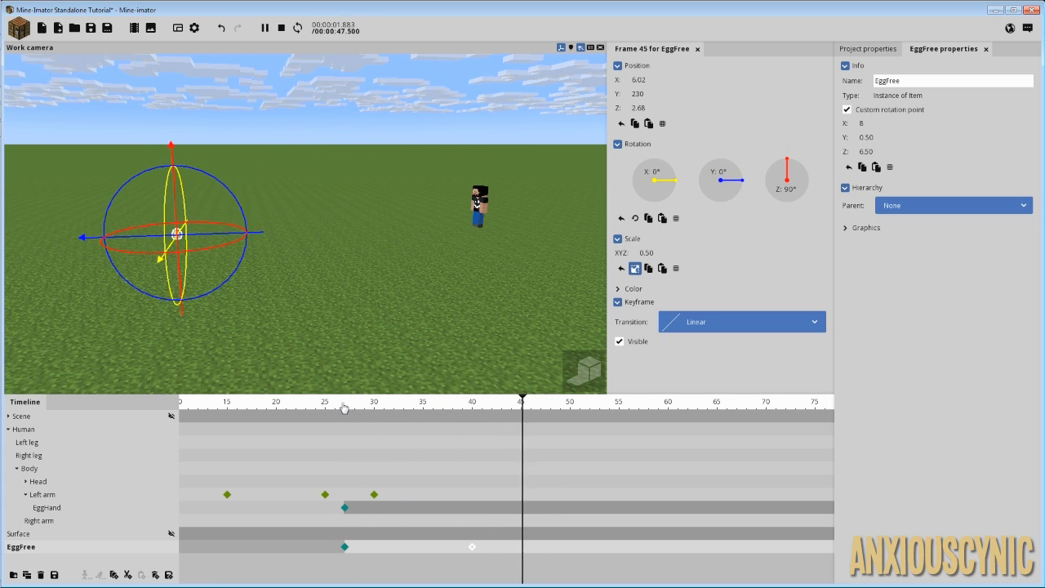
key(space)
click(95, 30)
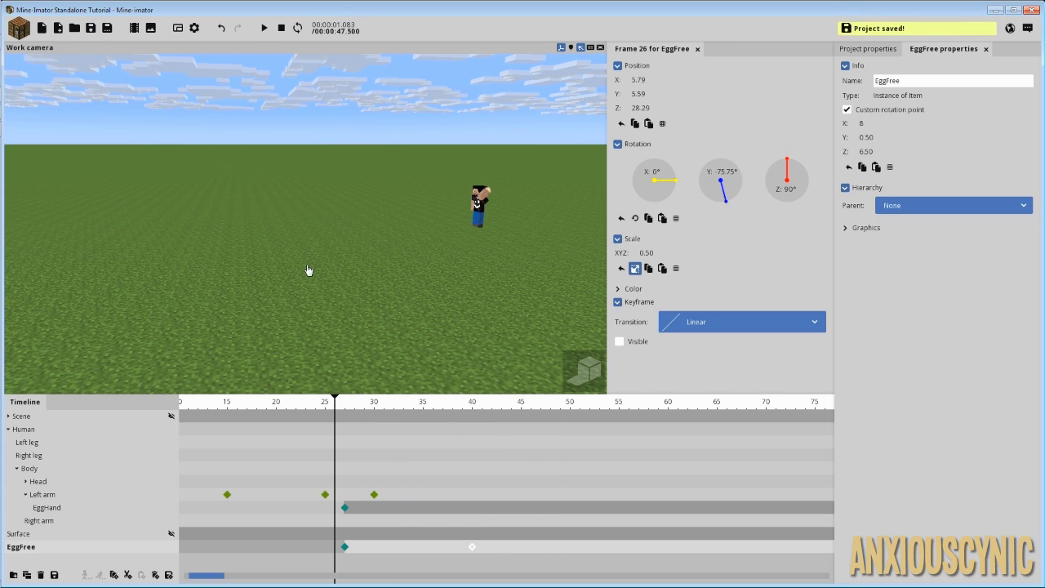
Play back the throw from frames 27 and 26 to check the speed of the egg's flight
drag(352, 414, 346, 453)
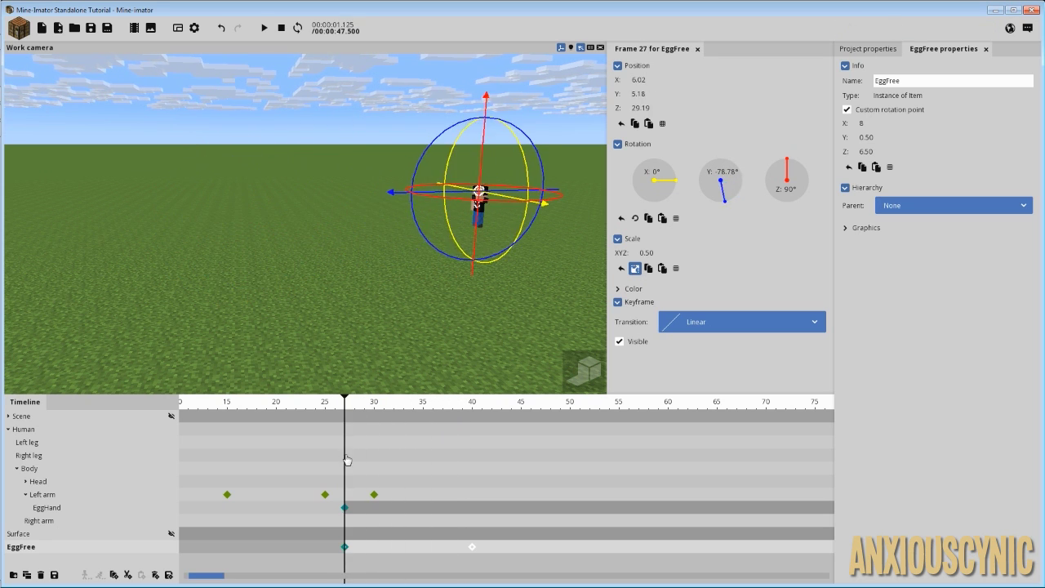
key(space)
key(space)
drag(379, 405, 338, 406)
key(space)
key(space)
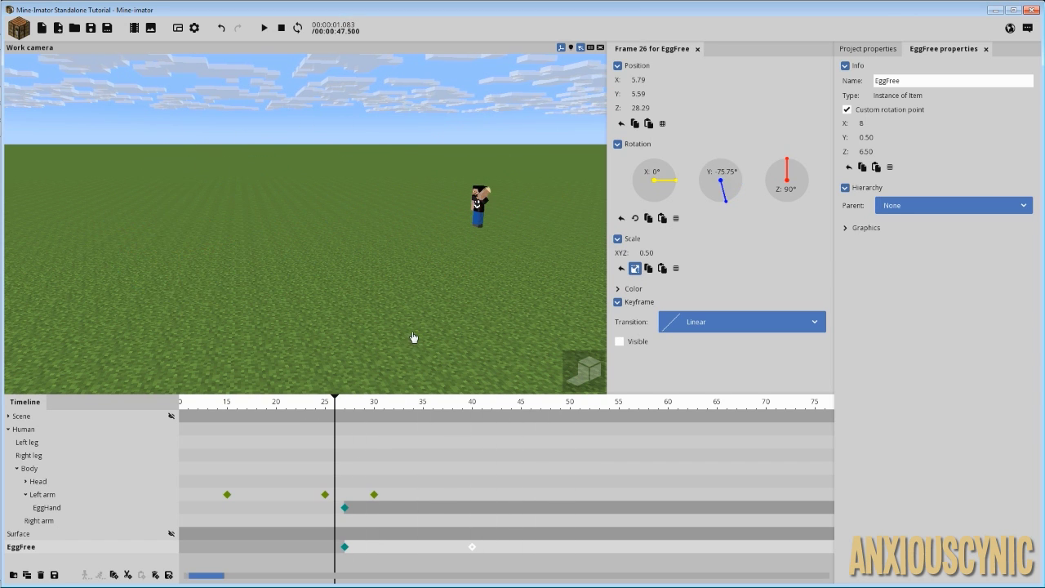
Clear the selection, replay the throw from frame 26, and scrub from frame 27 to 40 to examine the egg's path
click(414, 338)
key(space)
key(space)
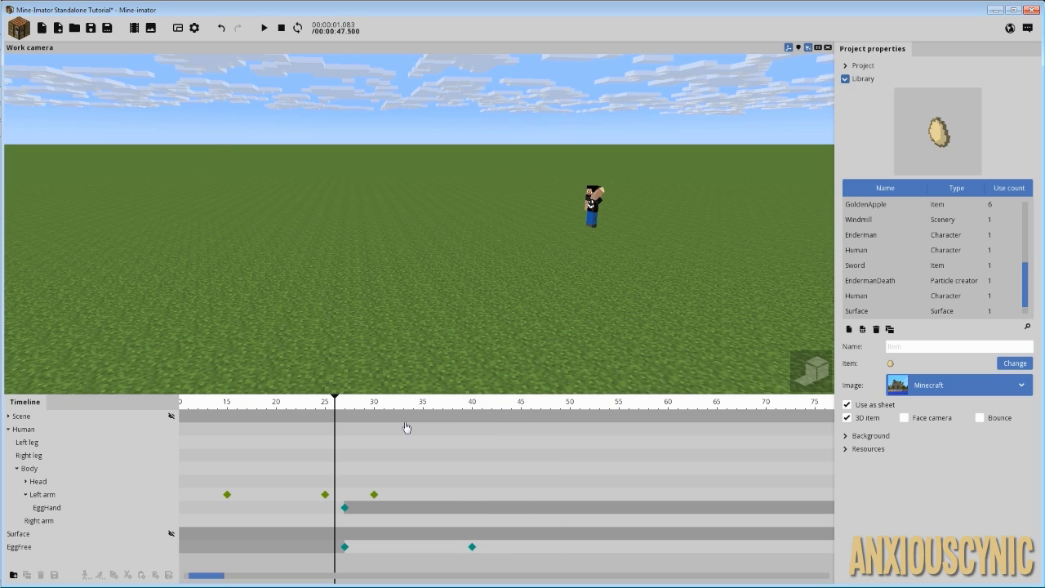
key(space)
key(space)
click(353, 412)
drag(383, 416, 406, 444)
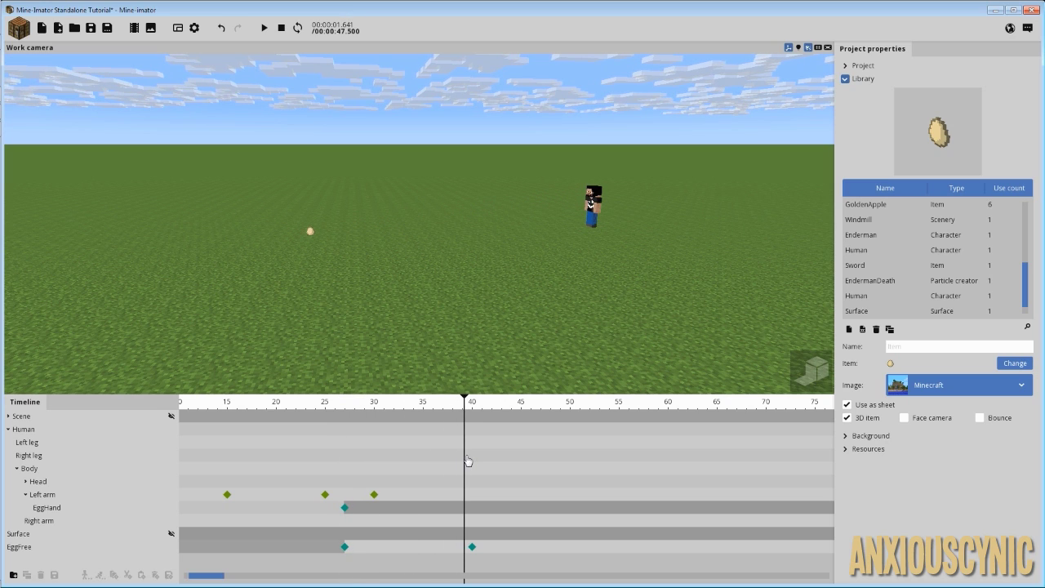
drag(468, 462, 477, 466)
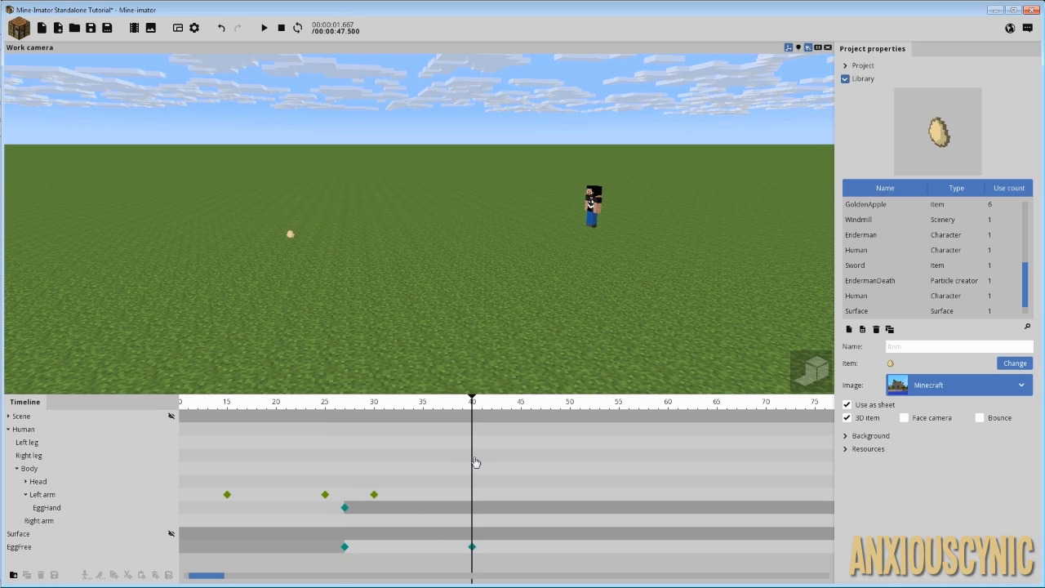
click(341, 411)
key(space)
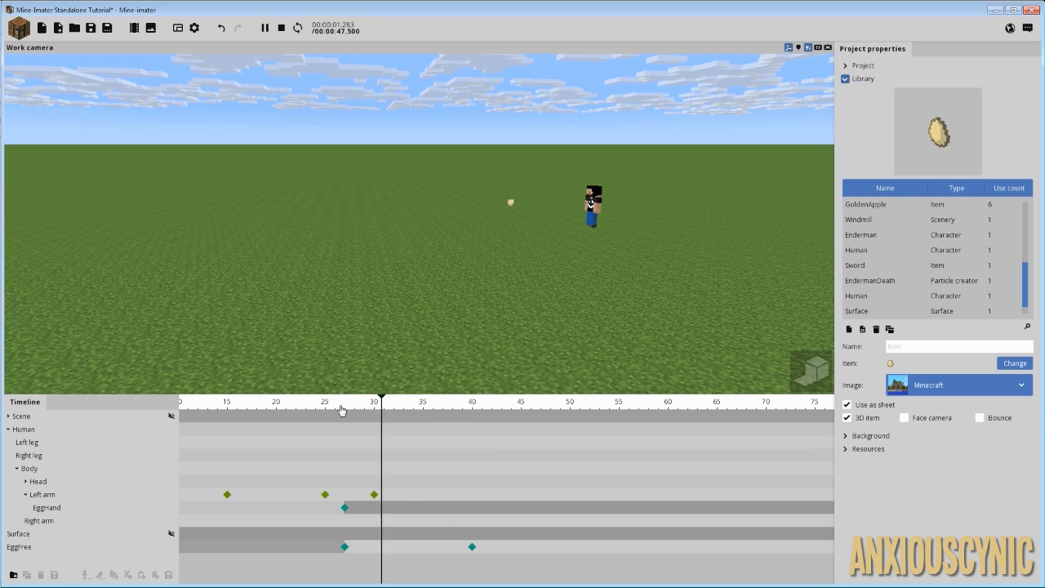
key(space)
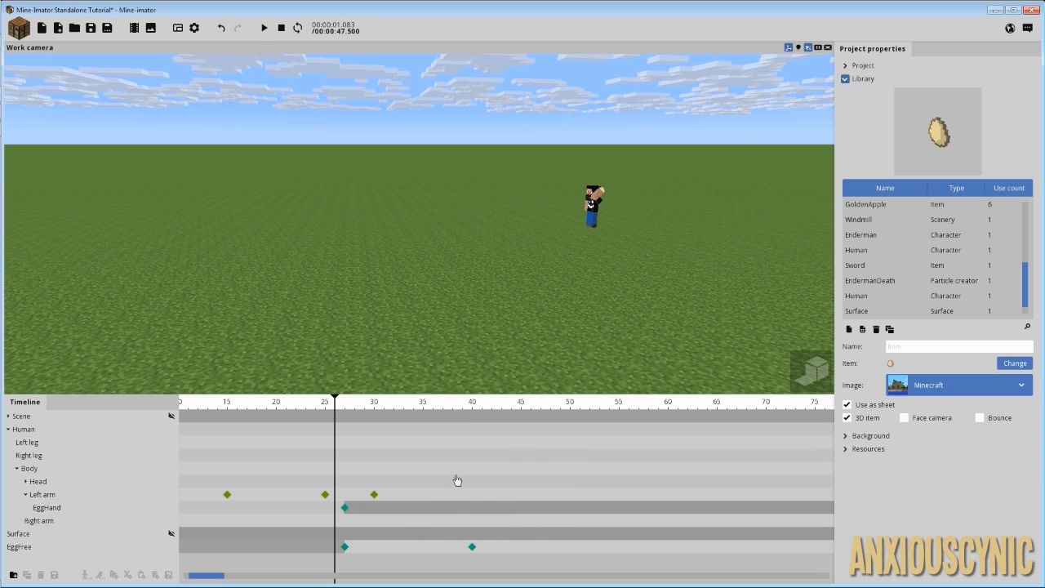
Add an EggFree keyframe at frame 33, raise the egg to Z about 36.47, and play back the arc
click(409, 550)
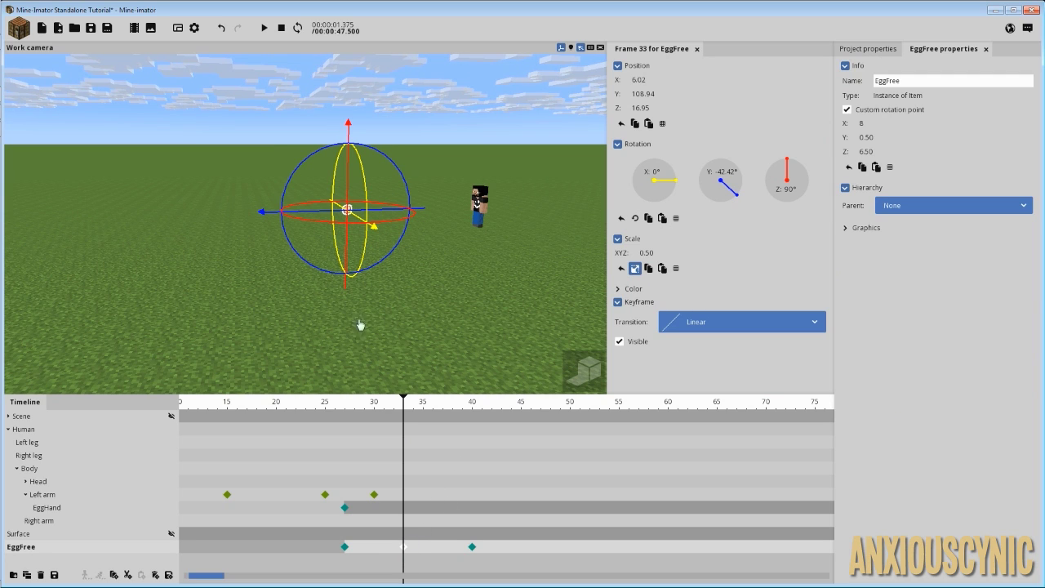
drag(349, 295, 348, 262)
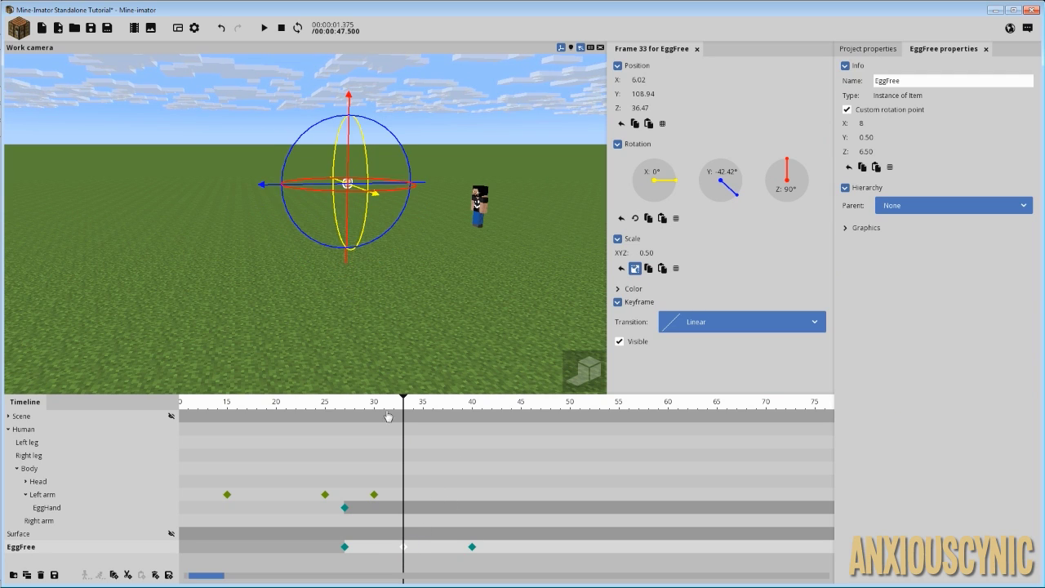
click(347, 406)
key(space)
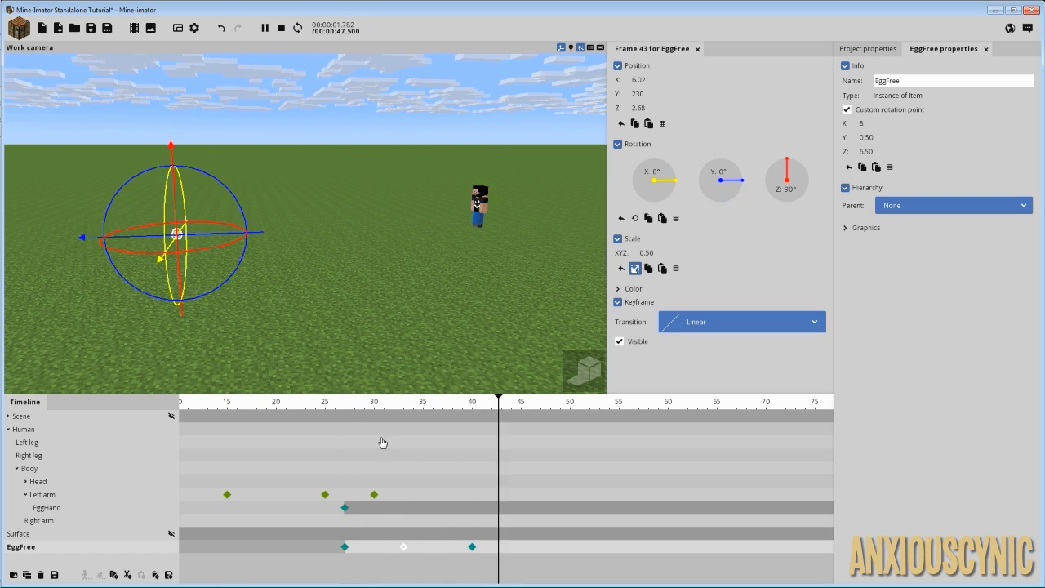
key(space)
Replay the arc from frame 27 and delete the EggFree keyframe at frame 33
click(347, 548)
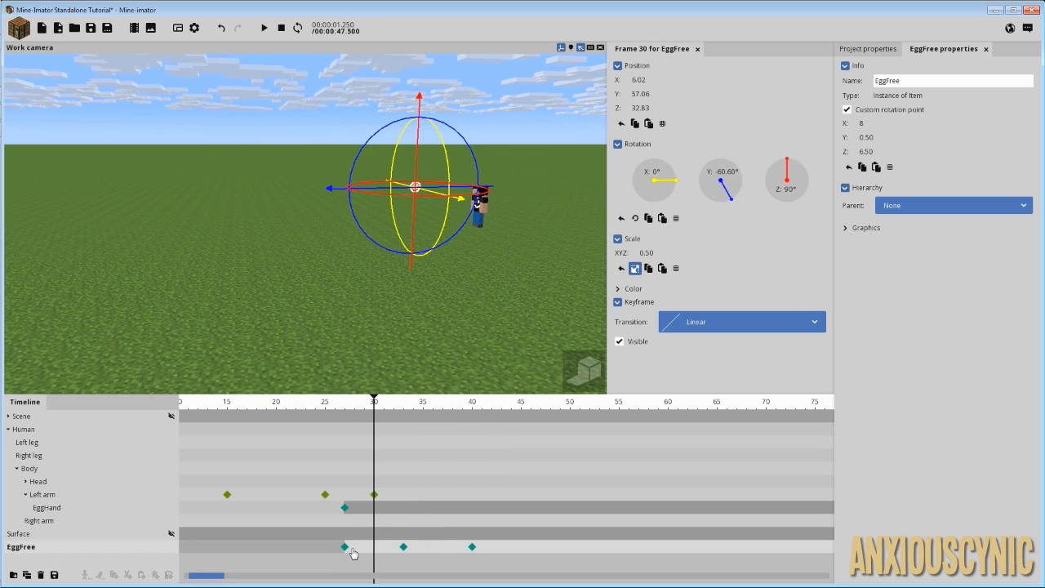
click(351, 539)
click(343, 402)
key(space)
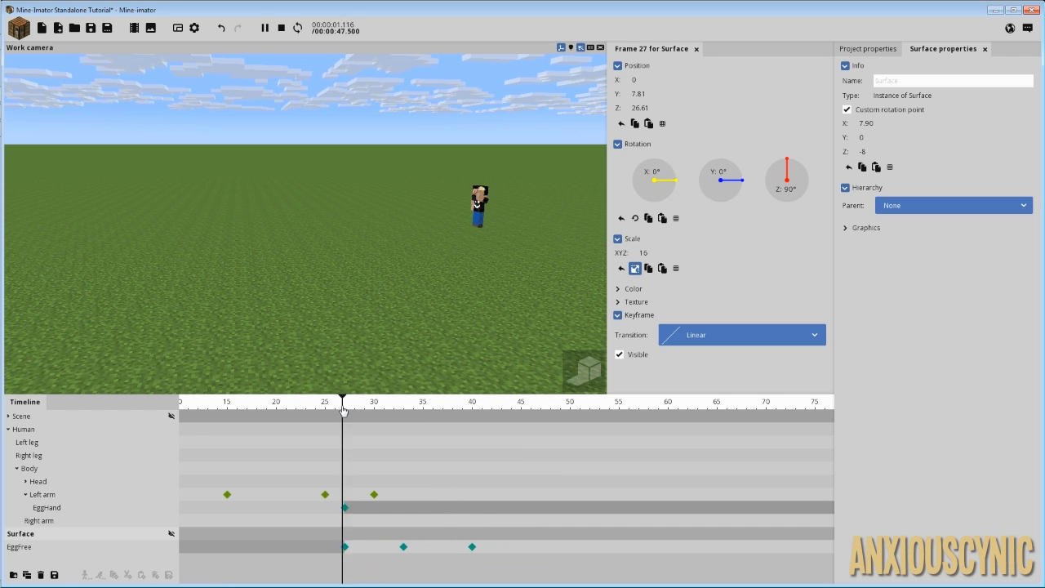
key(space)
click(404, 547)
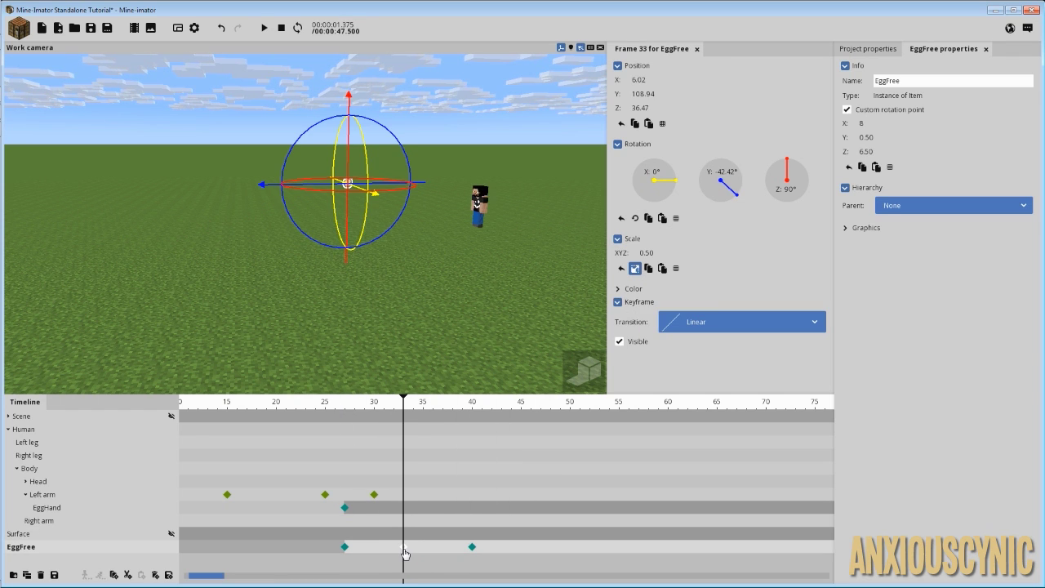
click(414, 556)
At the frame 40 keyframe, spin EggFree about two full turns around its Y axis
drag(368, 412, 472, 420)
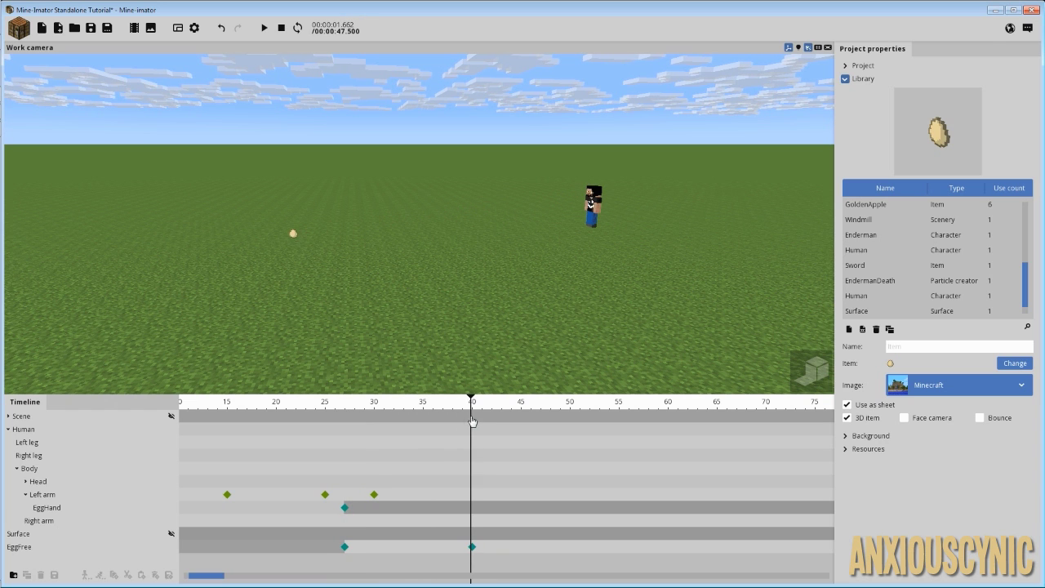
click(472, 546)
right_drag(410, 205, 411, 217)
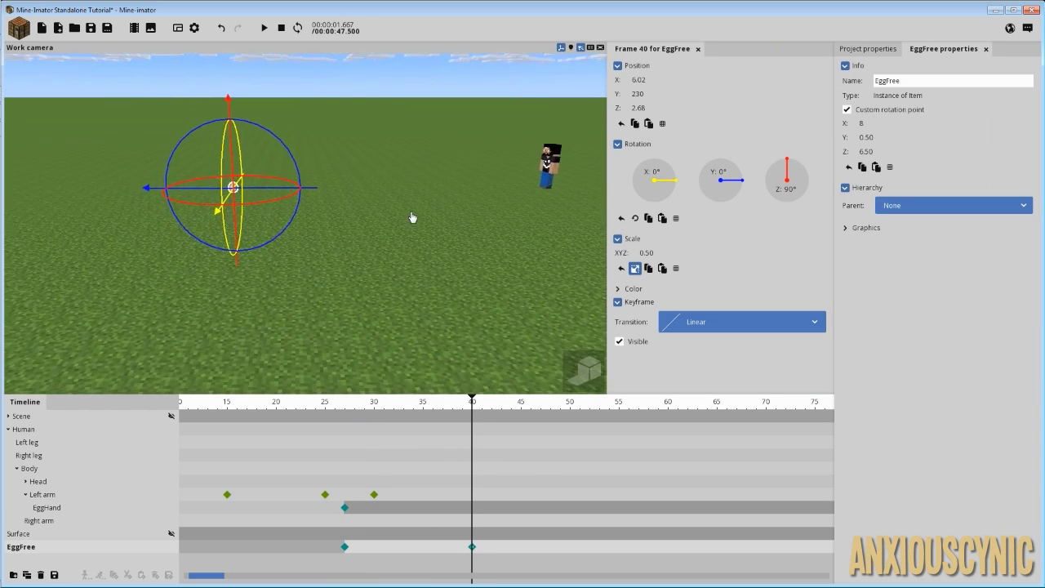
mouse_move(410, 217)
mouse_down()
mouse_move(410, 196)
mouse_move(408, 221)
mouse_up()
scroll(408, 221, up, 2)
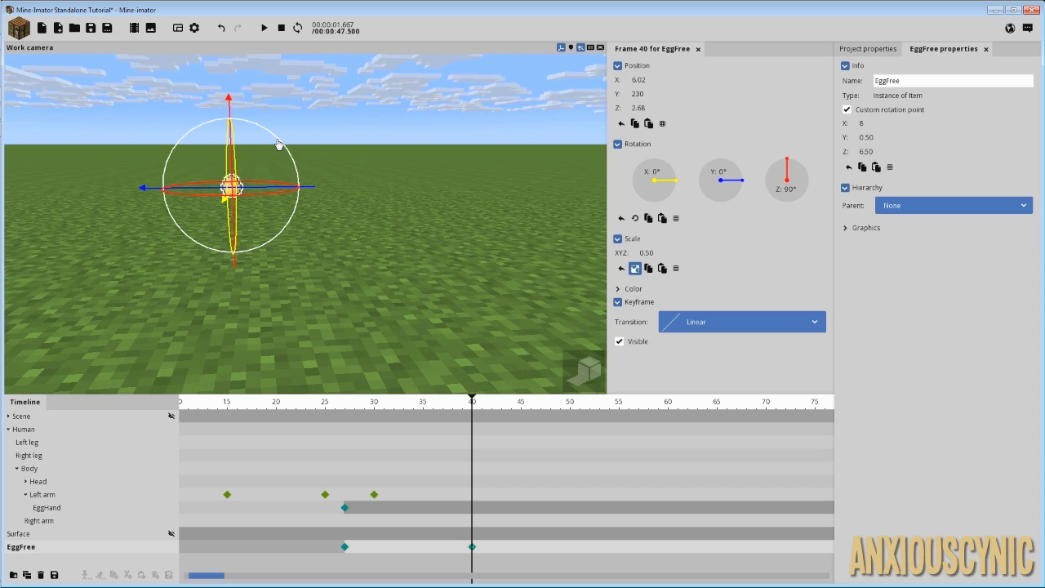
drag(280, 147, 265, 132)
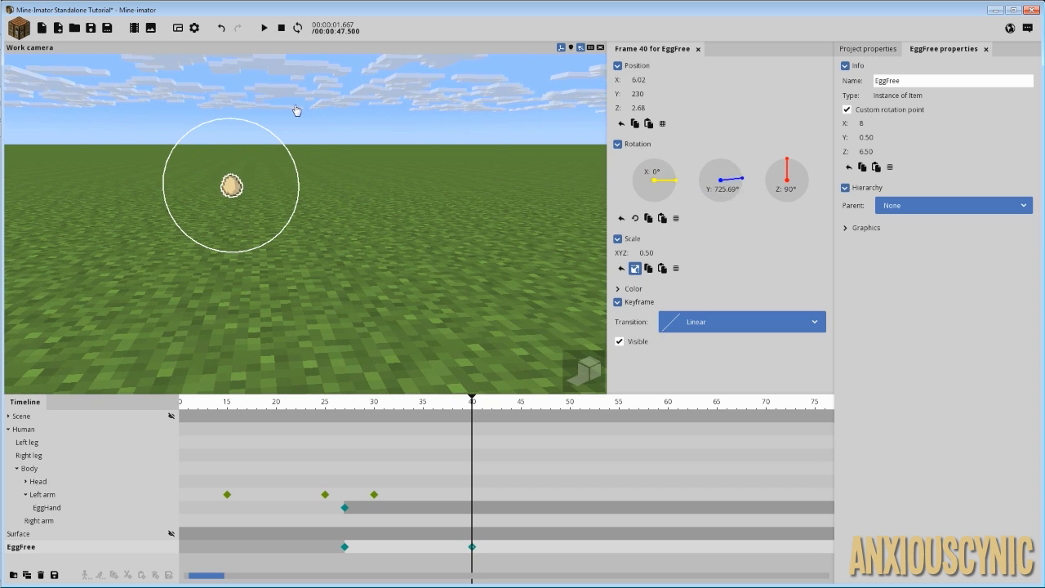
drag(323, 134, 323, 134)
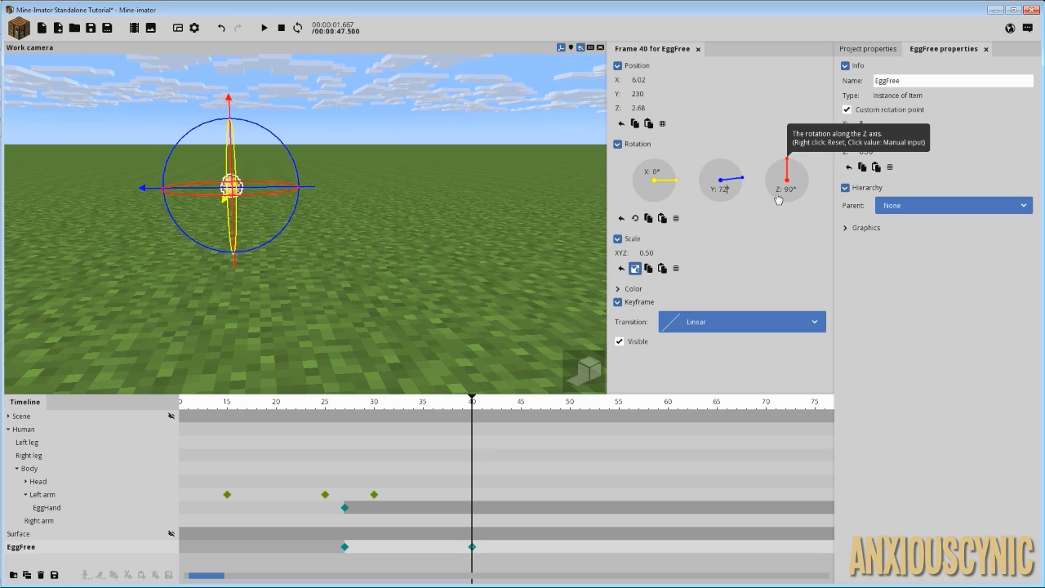
Clear the selection and play back the throw from frame 27 to check the egg's spin in flight
click(338, 403)
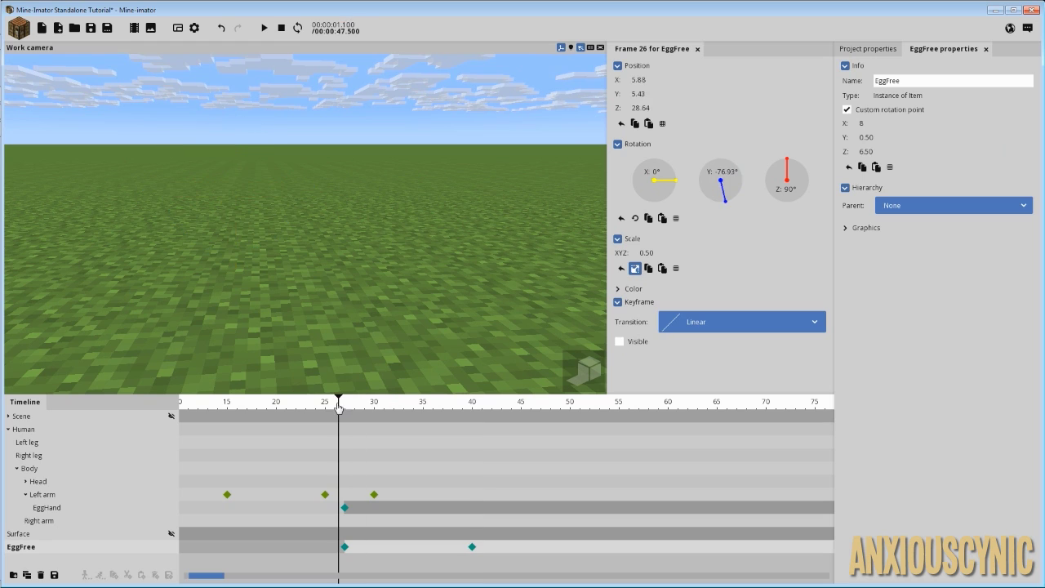
drag(343, 405, 345, 406)
right_drag(377, 359, 377, 359)
key(s)
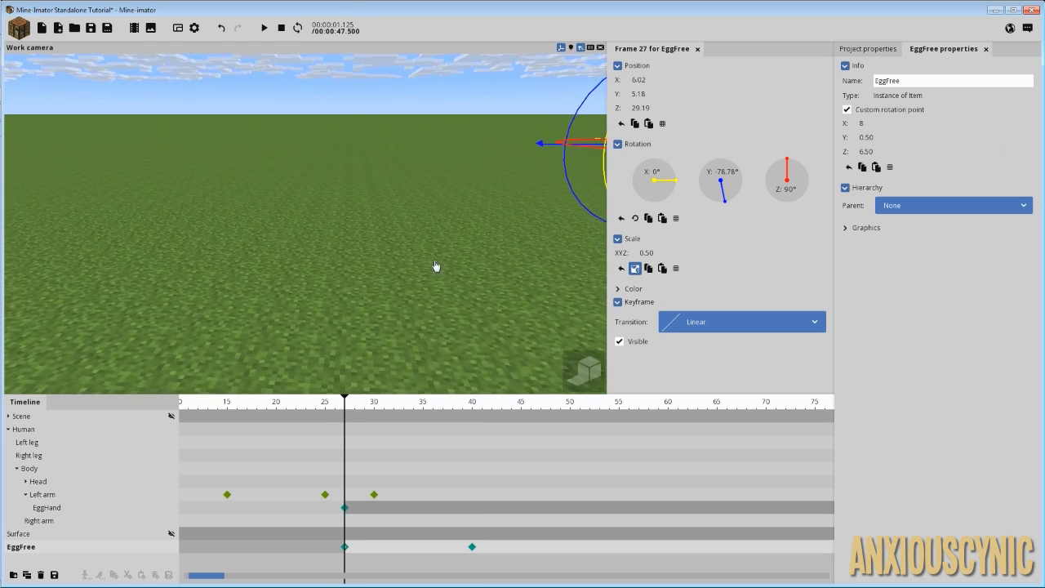
mouse_move(436, 268)
right_down()
mouse_move(435, 229)
mouse_move(425, 256)
right_up()
click(367, 346)
key(space)
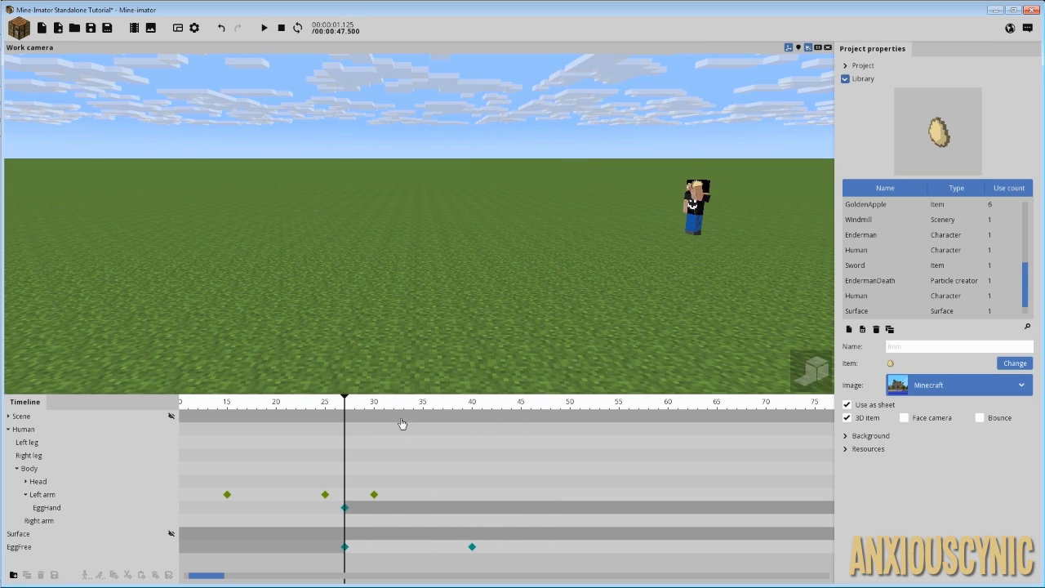
key(space)
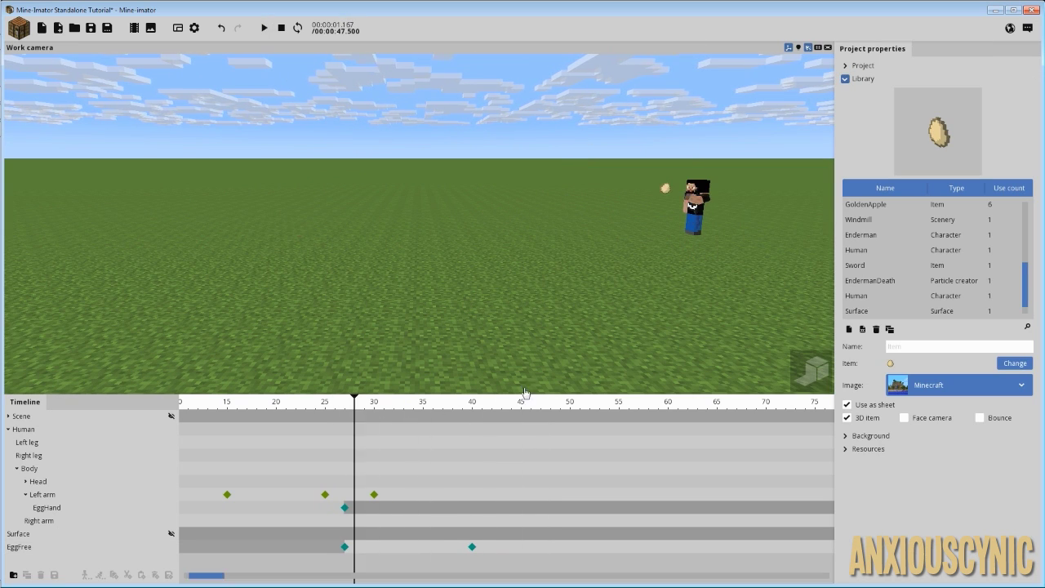